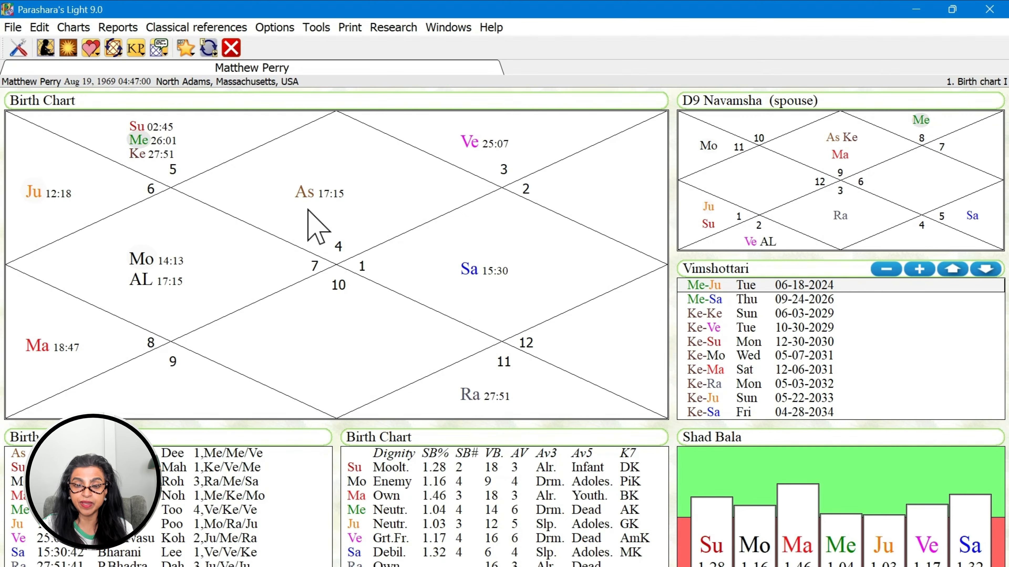
- Open the screen printing dialog for the birth chart, review the printer options, and close it without printing
click(14, 27)
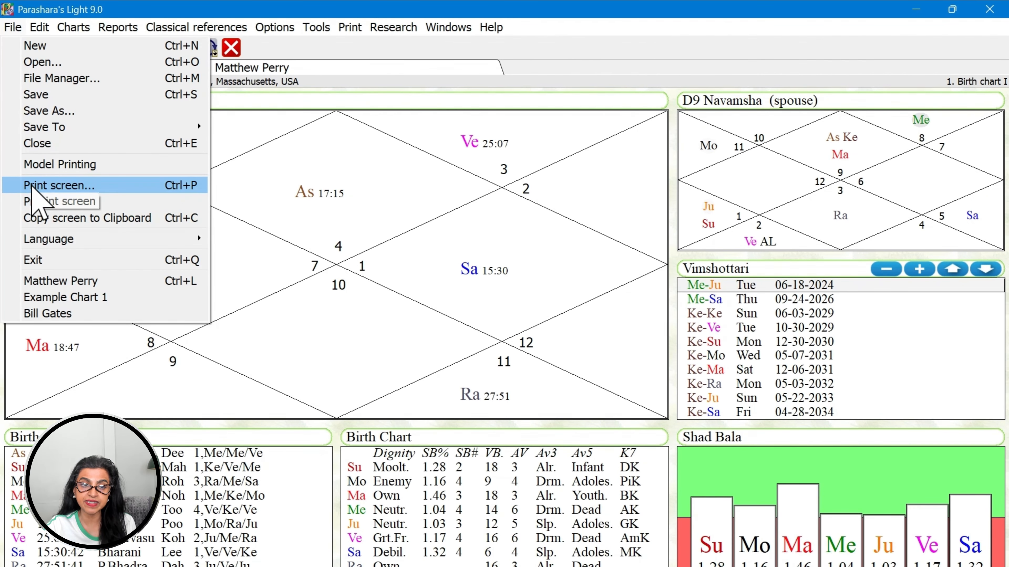
click(33, 187)
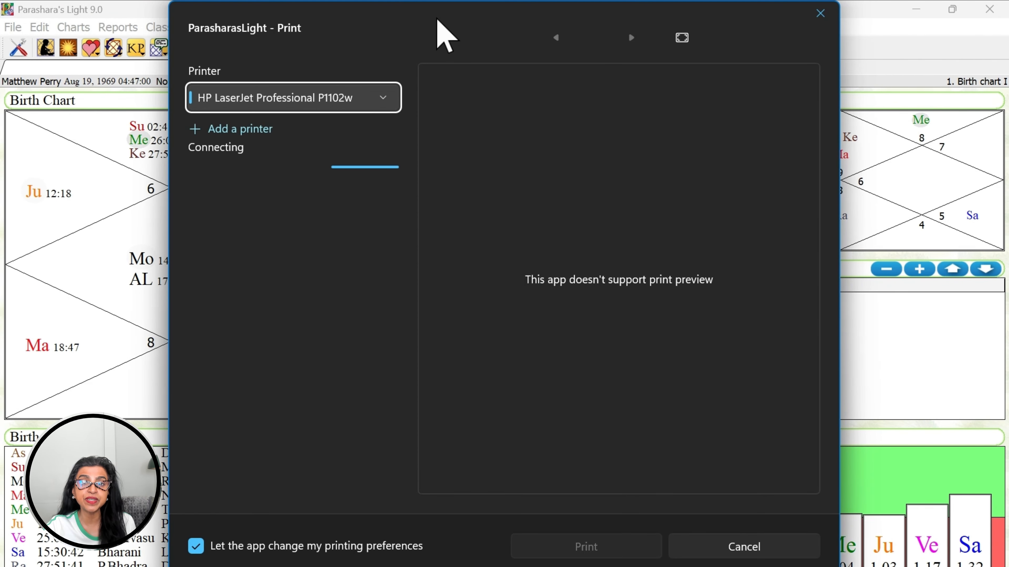
drag(437, 20, 550, 23)
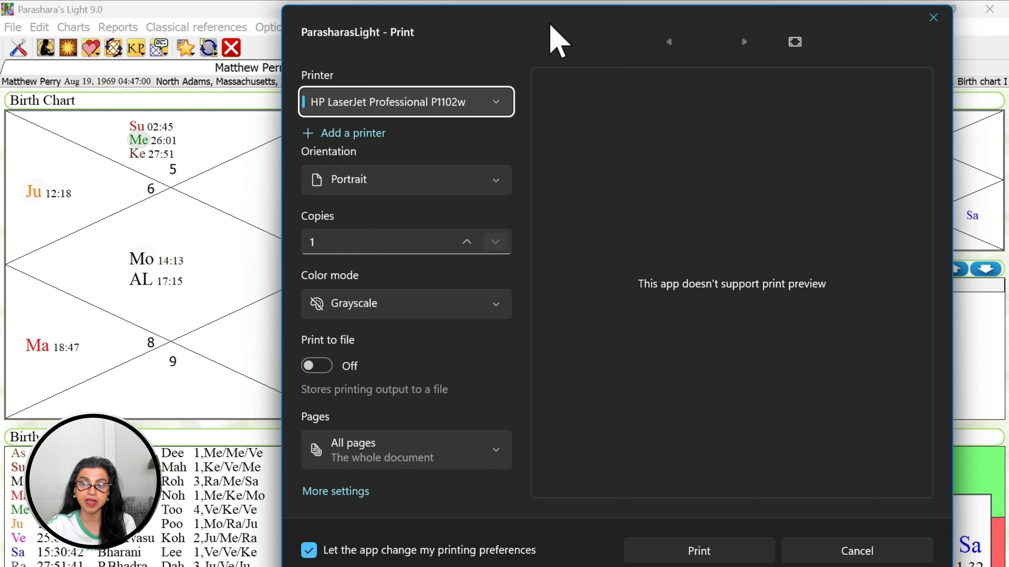
key(Escape)
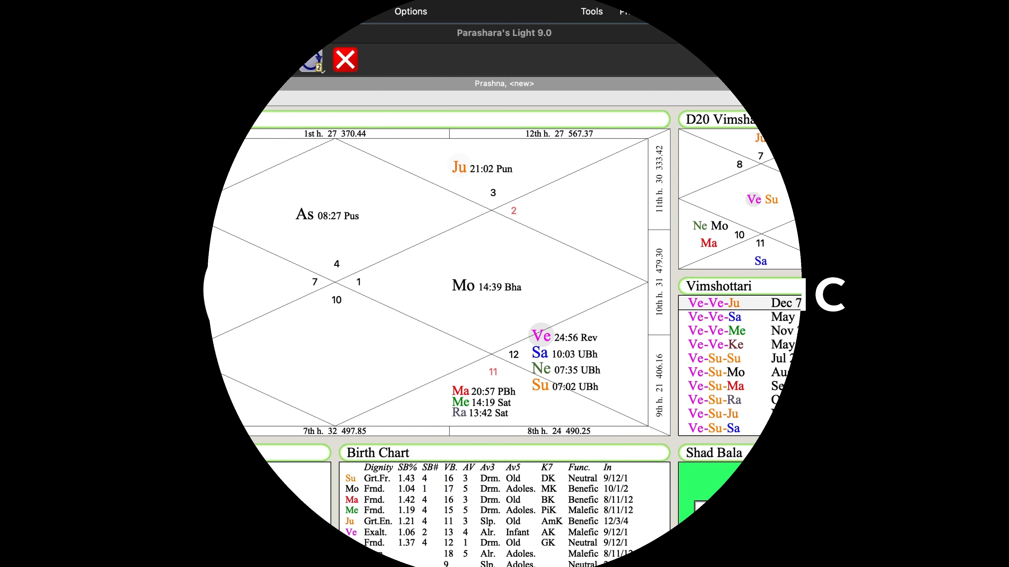
- Save the Prashna birth chart screen as a PDF file named Test from the macOS print dialog
click(133, 12)
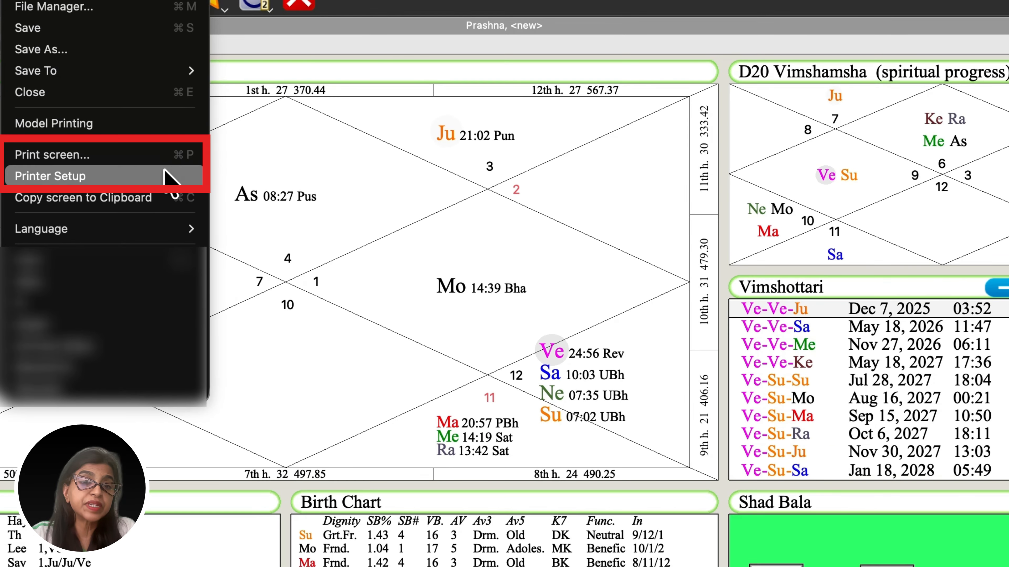
click(170, 177)
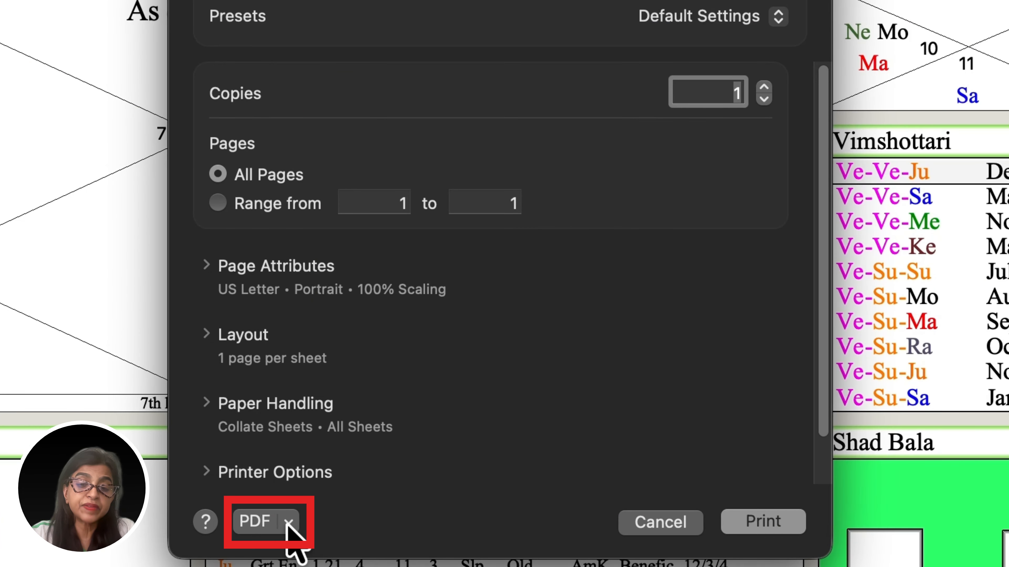
click(289, 523)
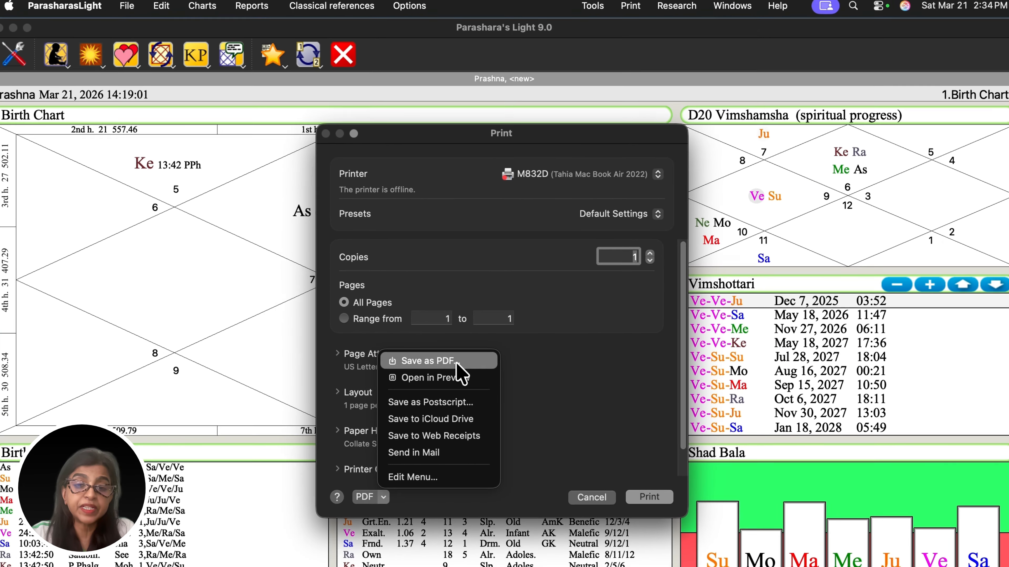
click(418, 280)
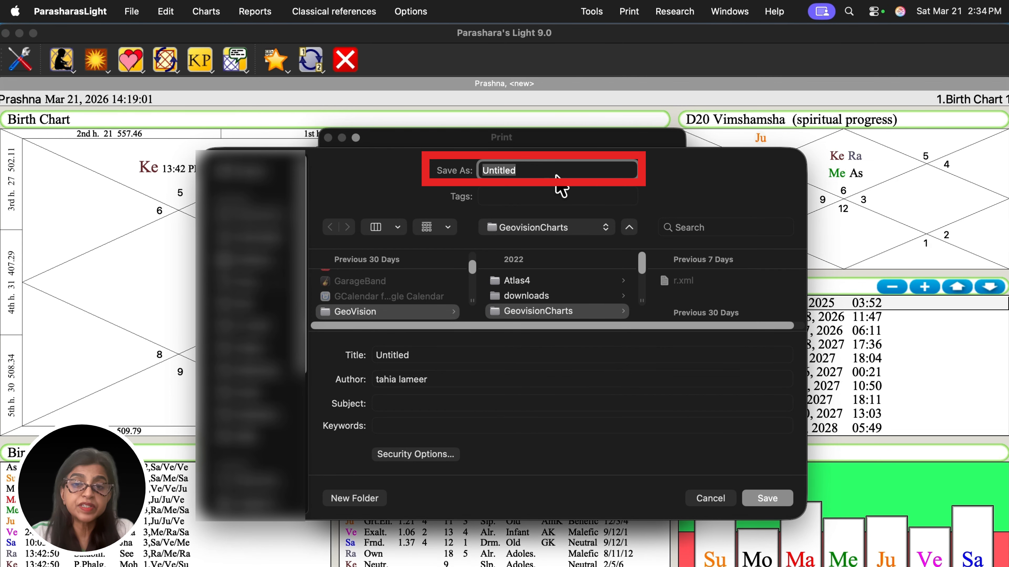
click(548, 167)
key(super+a)
text(Test)
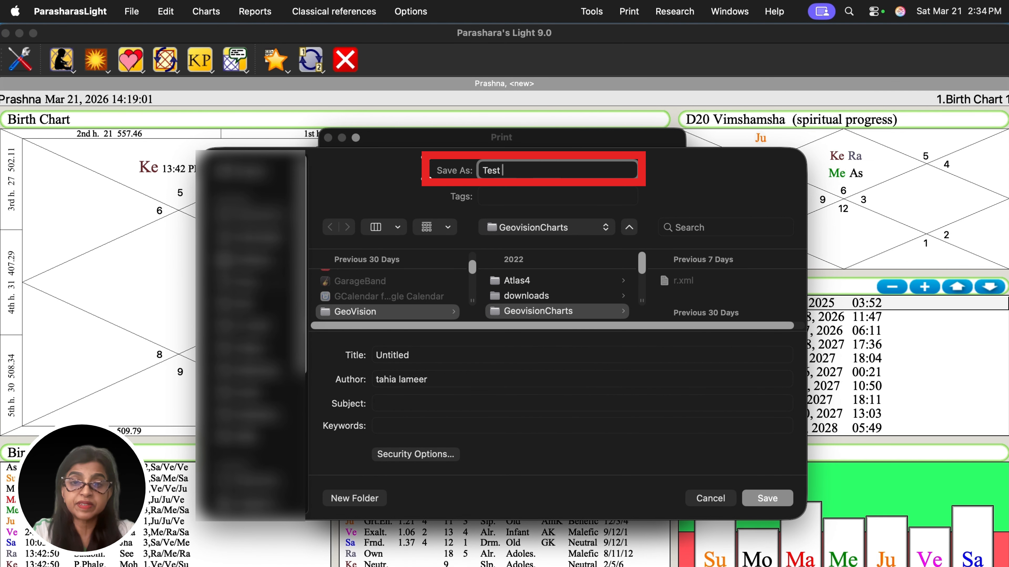
key(Return)
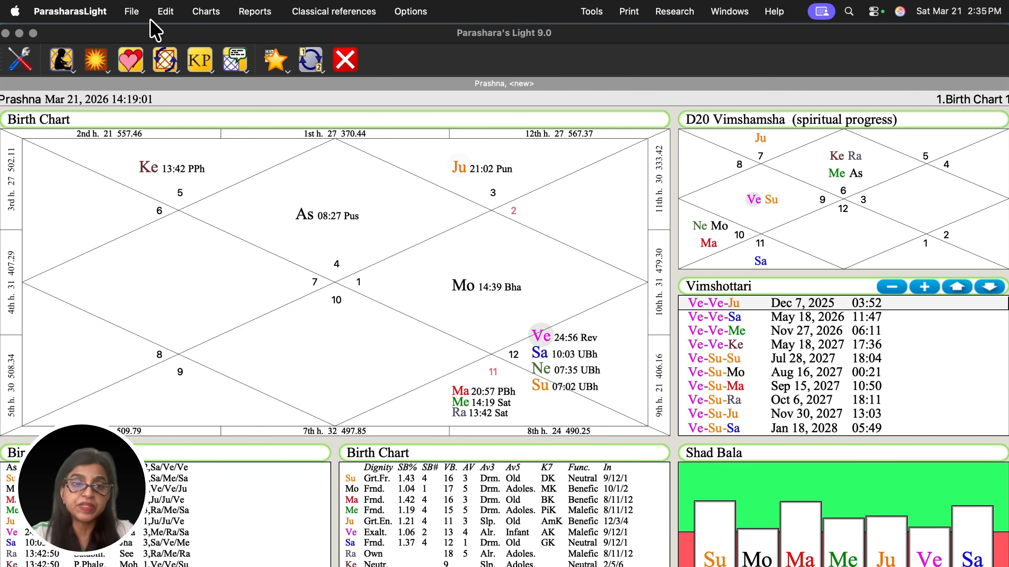
- Open the Prashna chart's print output as a PDF in Preview and look over the page
click(140, 12)
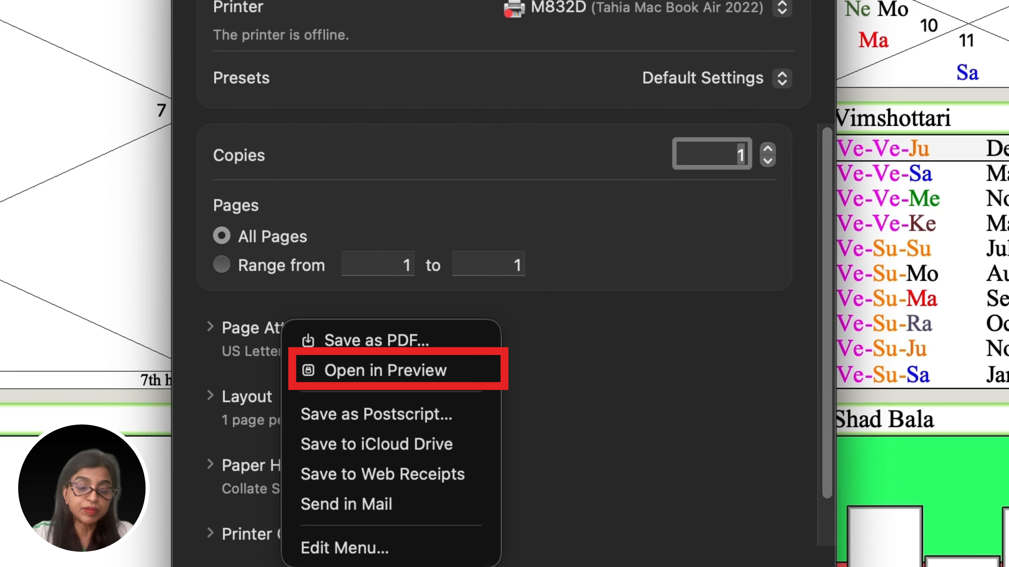
click(345, 371)
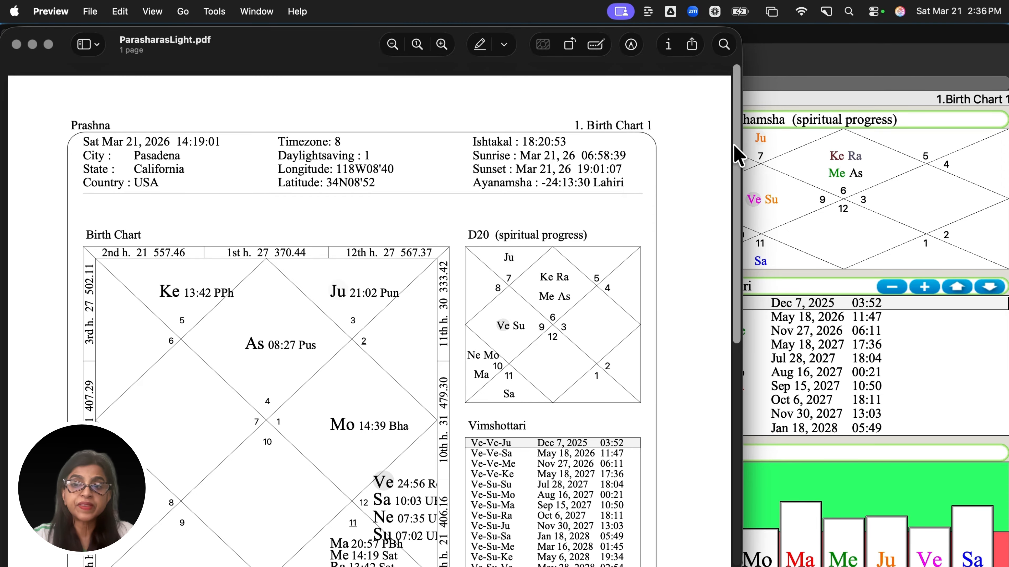
mouse_move(732, 153)
mouse_down()
mouse_move(730, 414)
mouse_move(751, 147)
mouse_up()
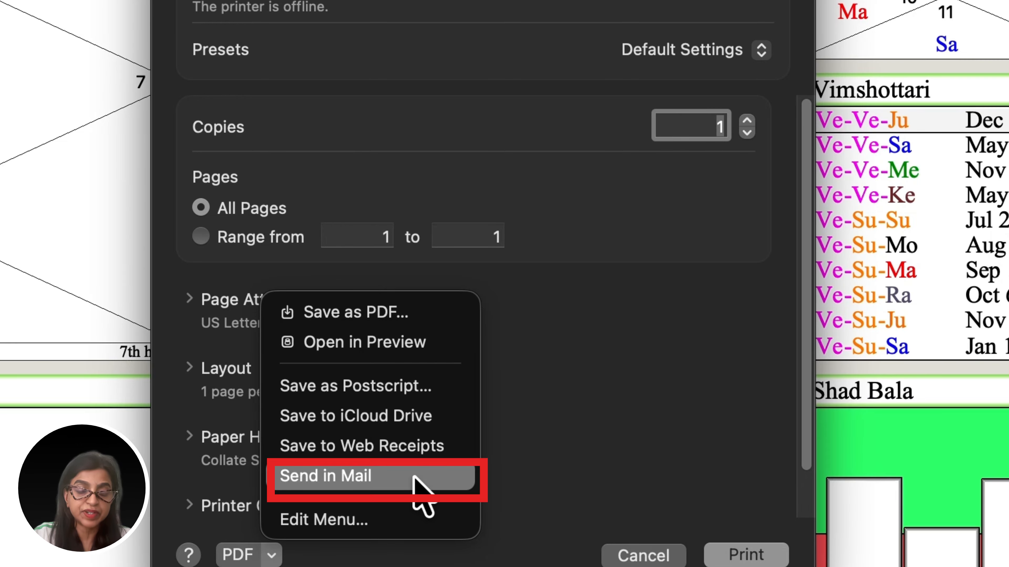
- Review the default actions offered for the PDF printing workflows and leave without changing them
click(412, 524)
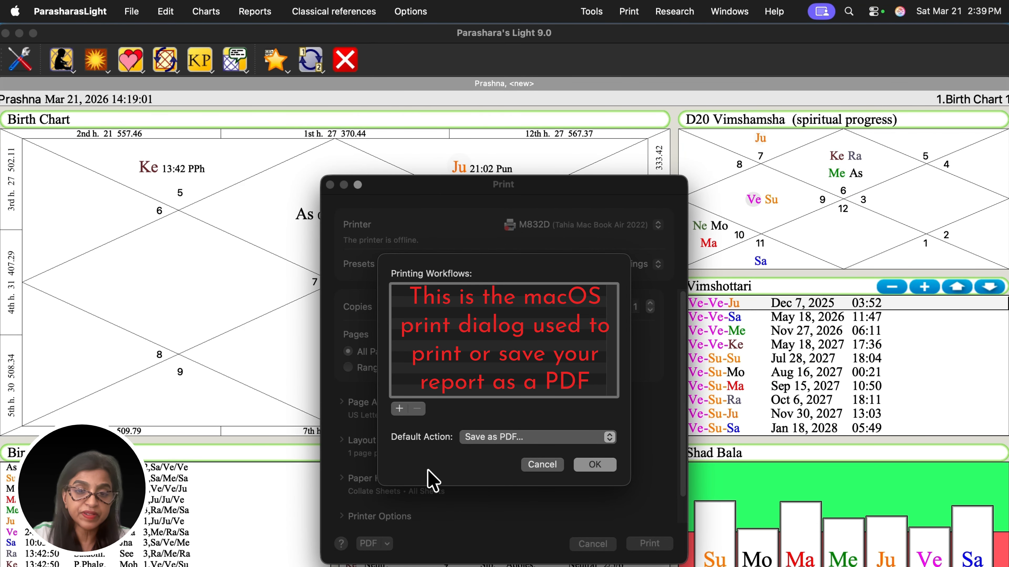
click(610, 438)
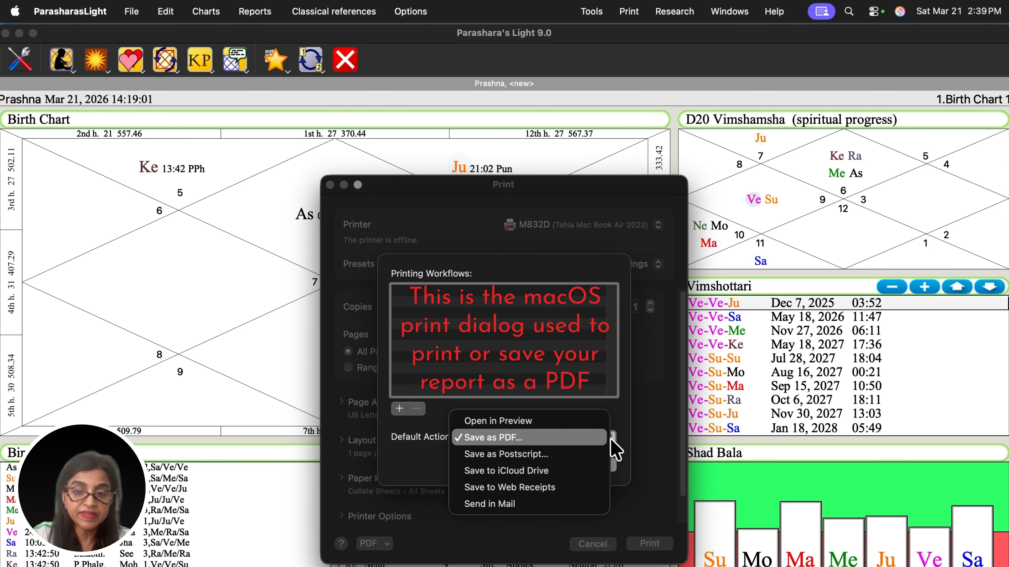
click(612, 440)
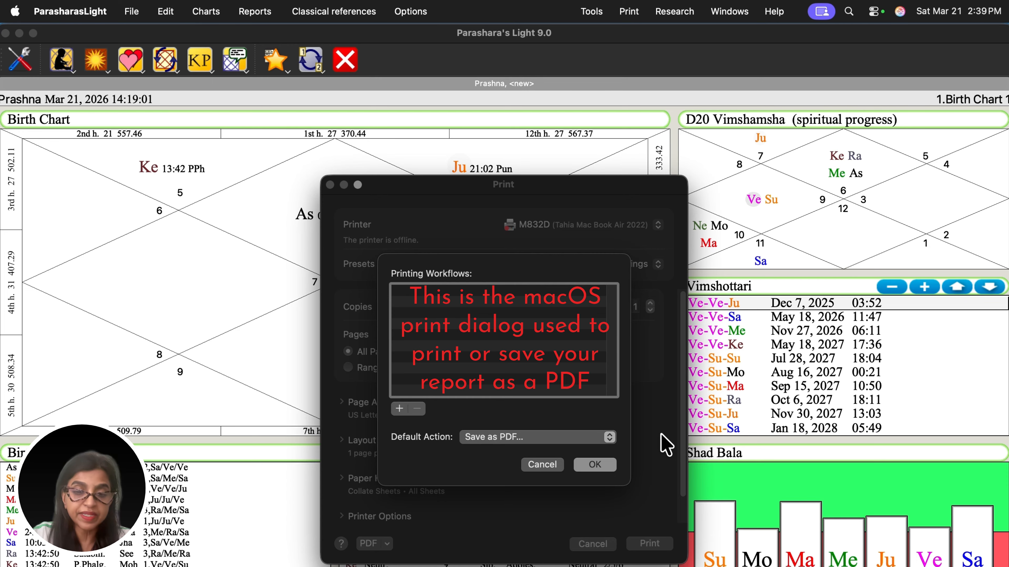
click(543, 466)
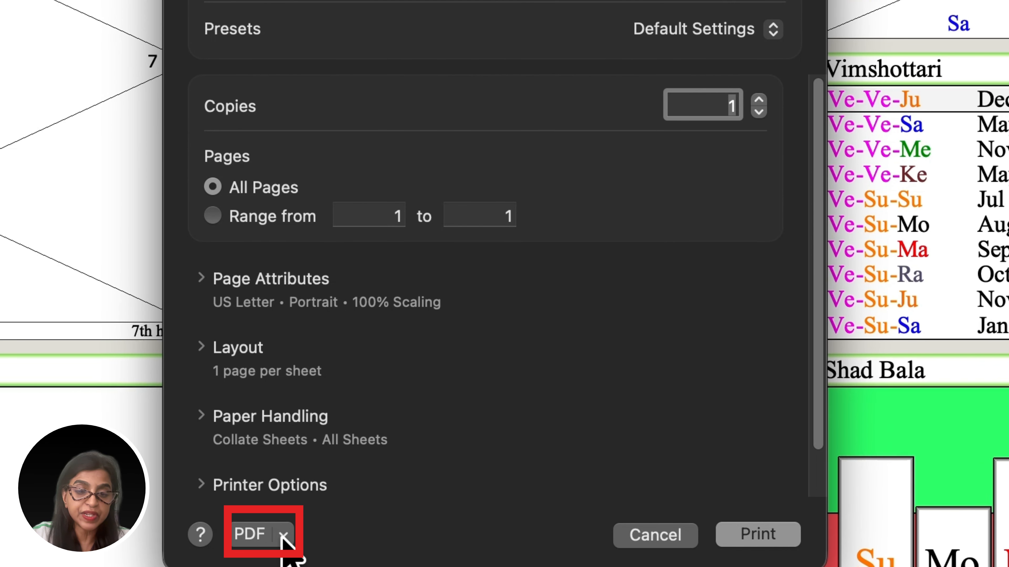
click(283, 536)
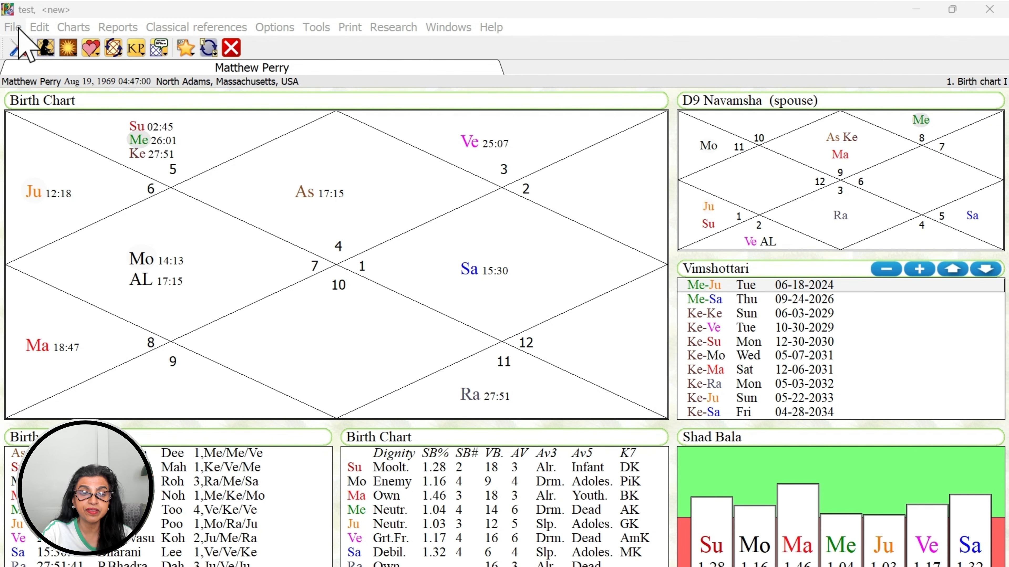
- Try model printing of an English black-and-white PH1 horoscope, entering "test" as the name in the birth data
click(18, 28)
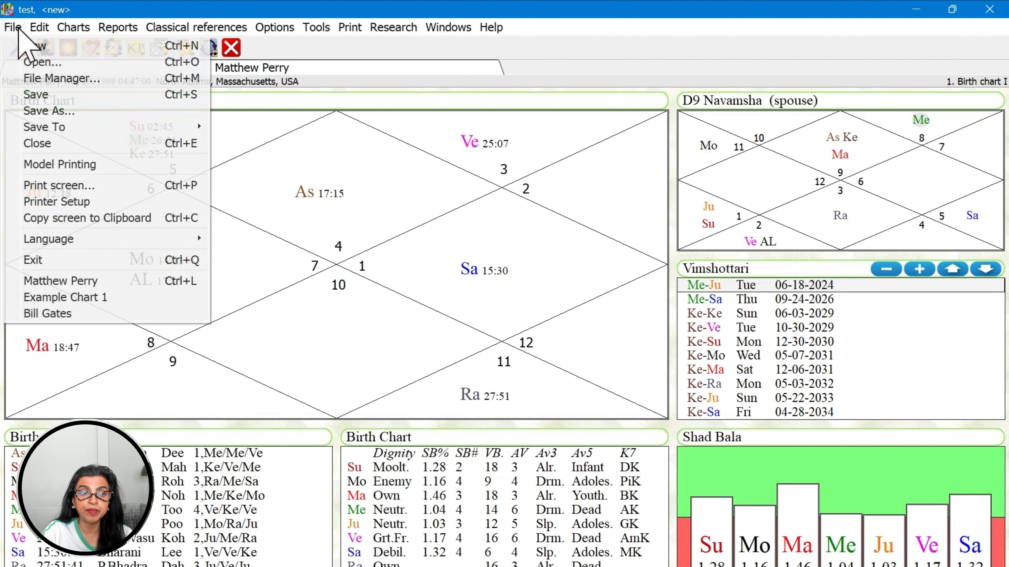
click(66, 164)
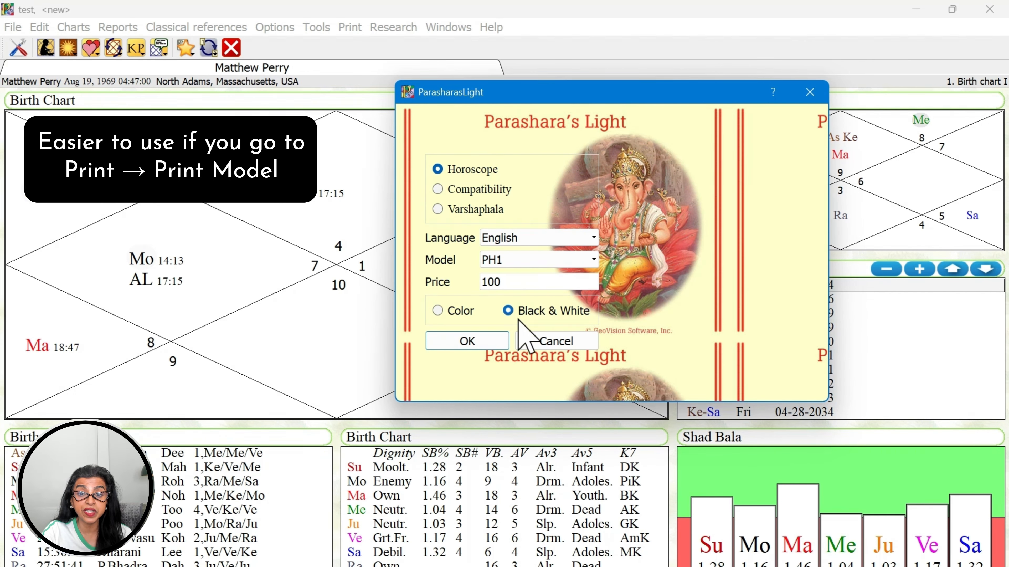
click(467, 341)
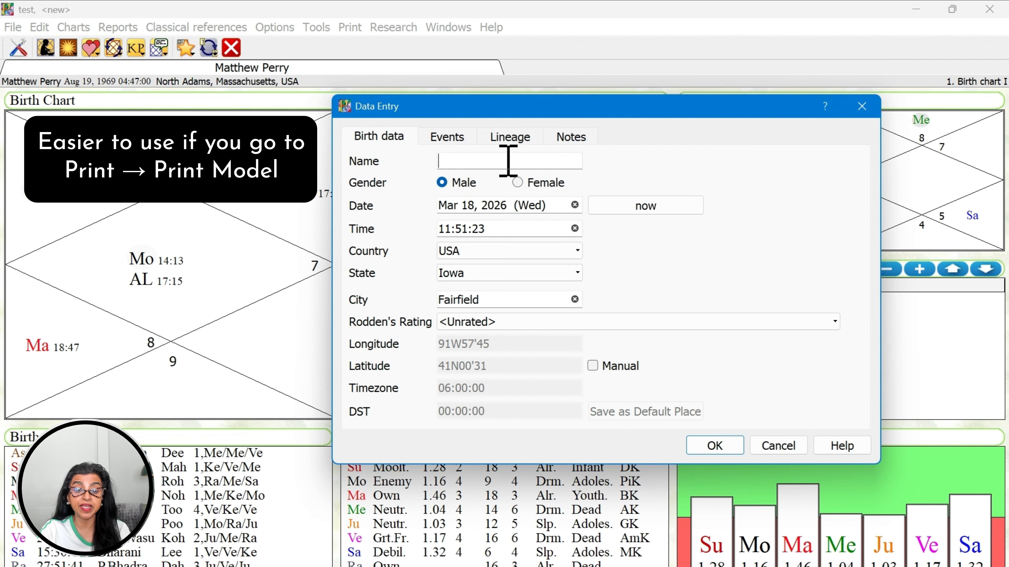
text(test)
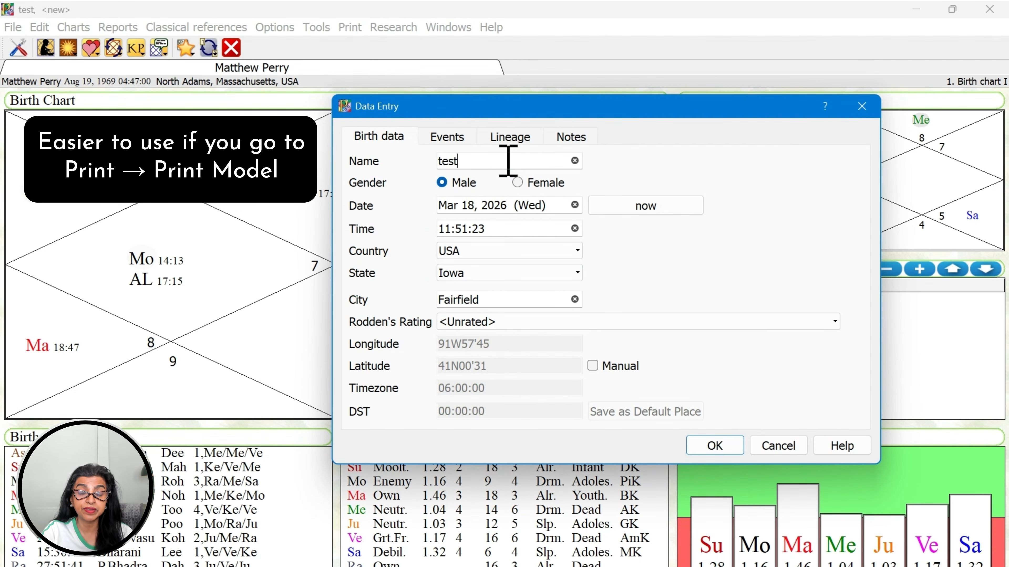
click(717, 449)
- Cancel the horoscope print job and leave model printing without saving the chart file
key(ctrl+p)
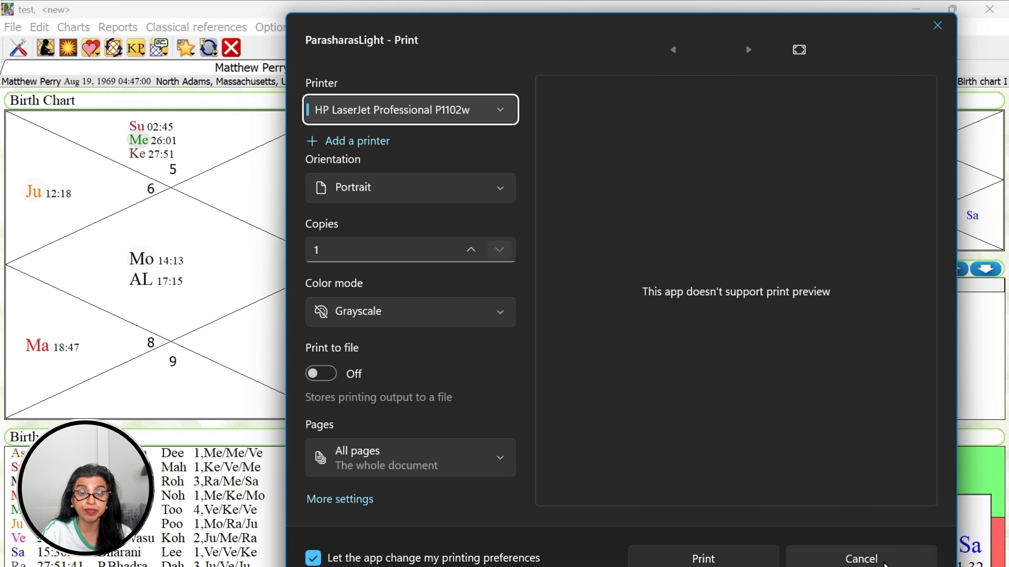
click(883, 561)
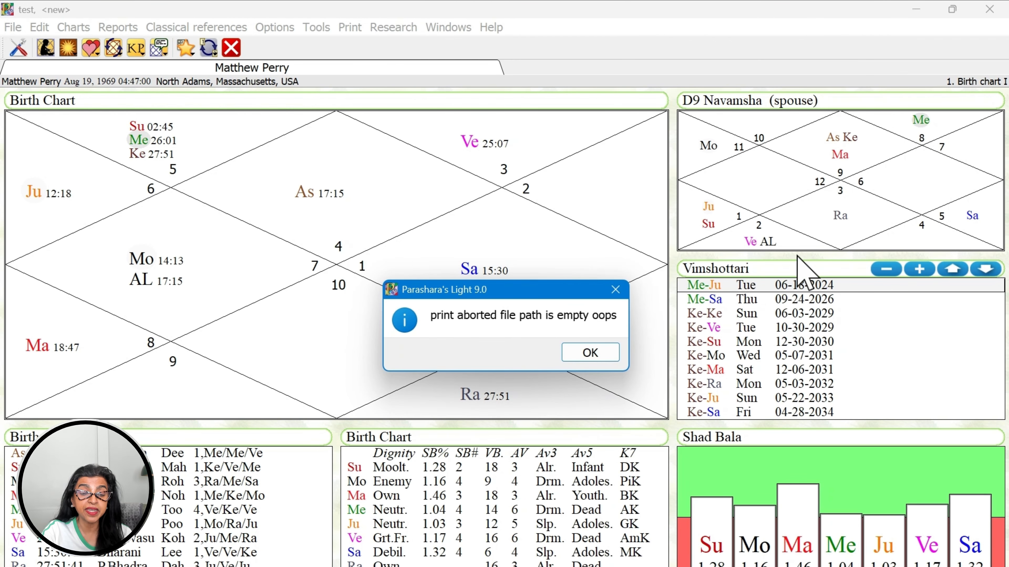
click(590, 354)
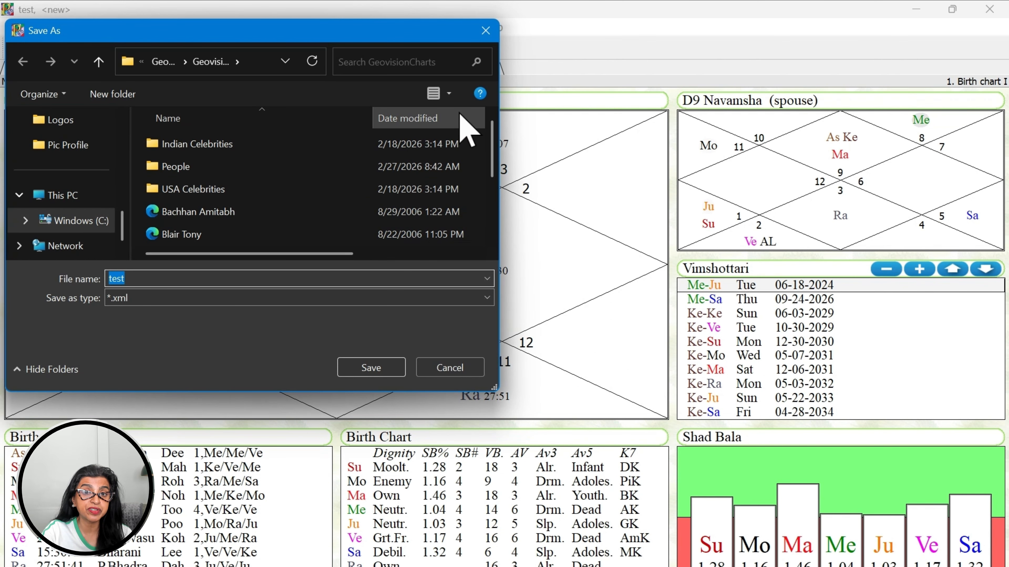
click(486, 31)
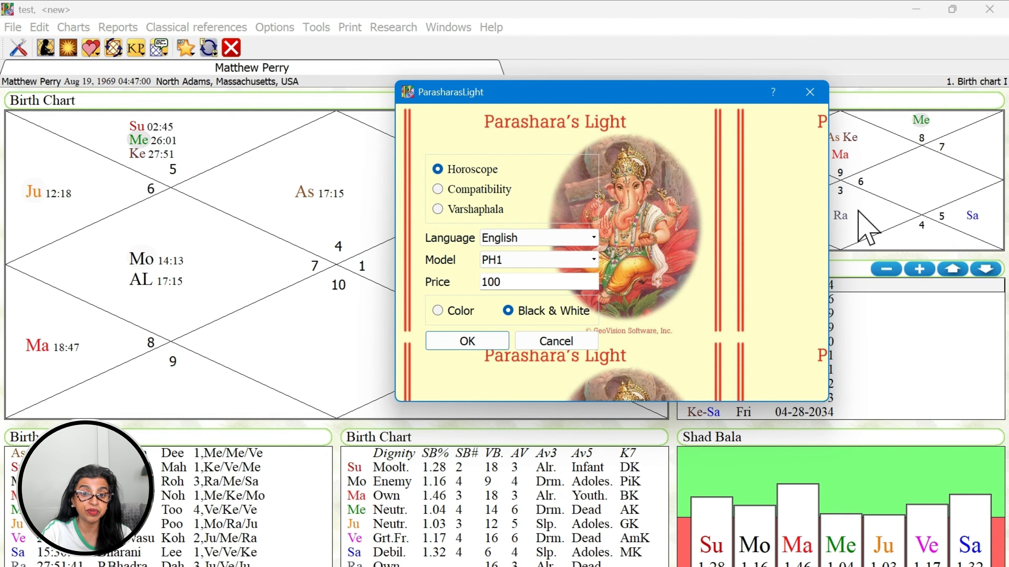
click(810, 93)
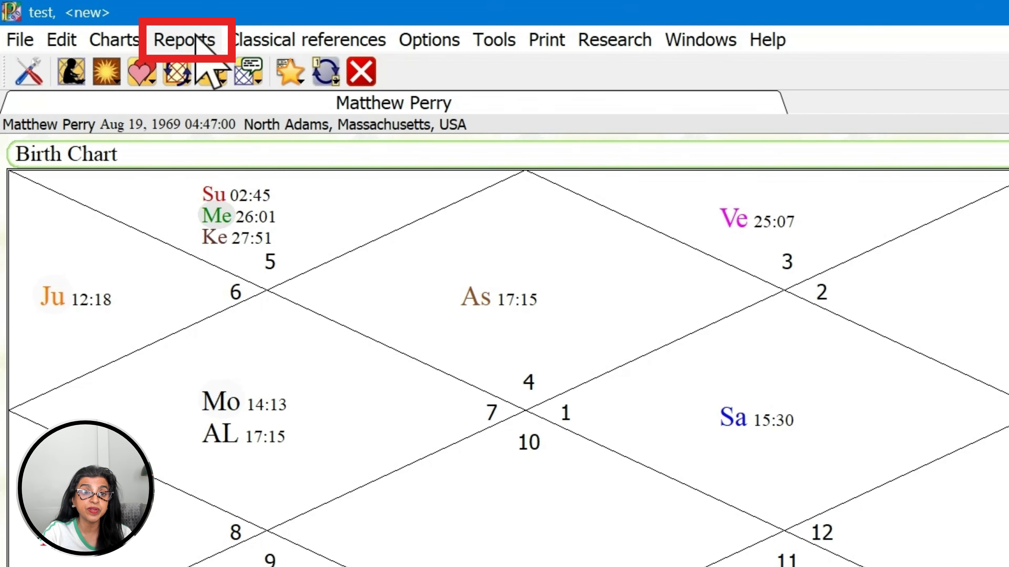
- Open the Large Birth Chart & Navamsha horoscope report and read through it down to the planetary details table
click(191, 43)
mouse_move(186, 70)
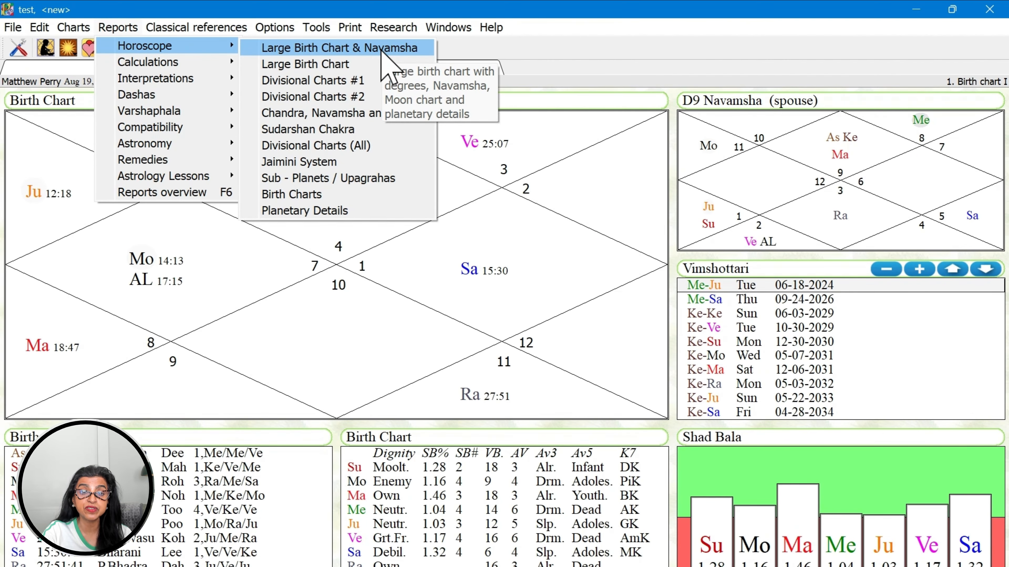
click(381, 51)
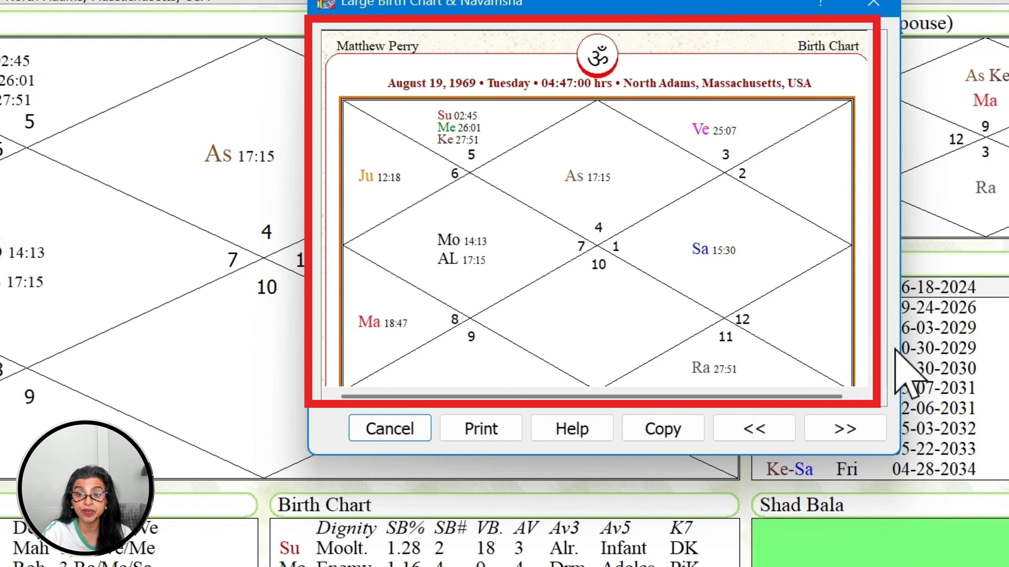
scroll(815, 274, down, 8)
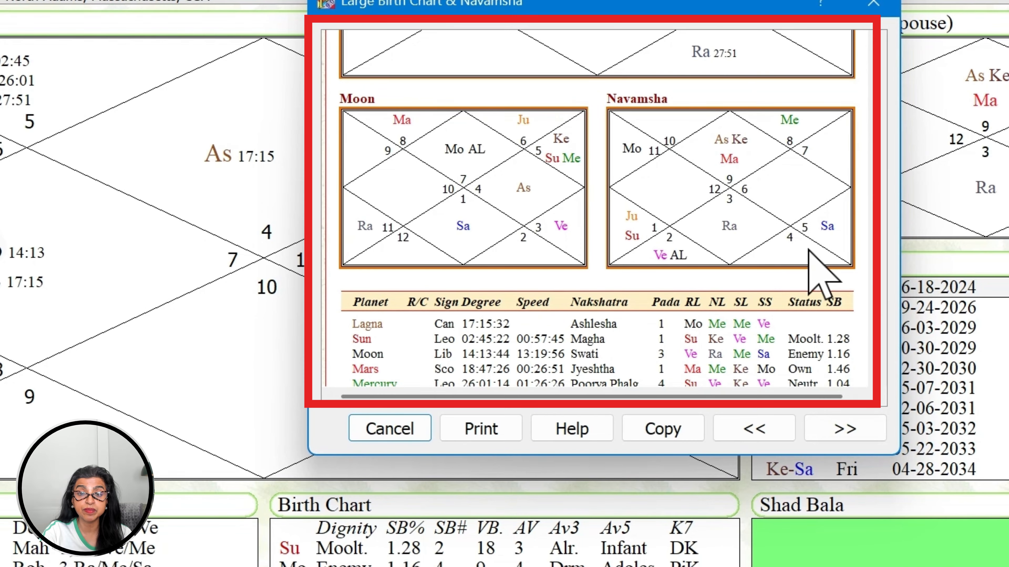
scroll(809, 250, down, 3)
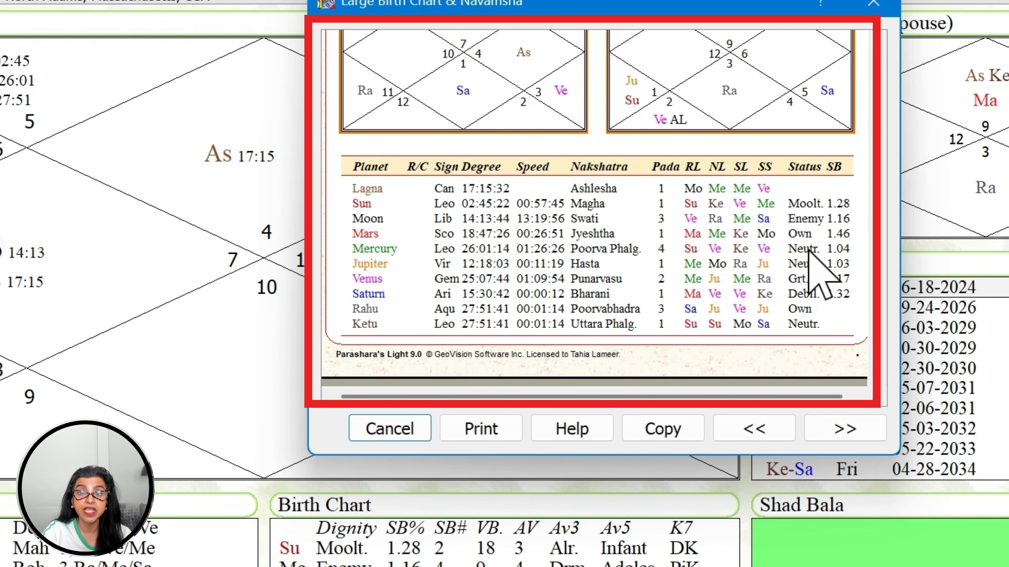
- Page back and forth through the horoscope reports, from Large Birth Chart to Divisional Charts #2
click(845, 434)
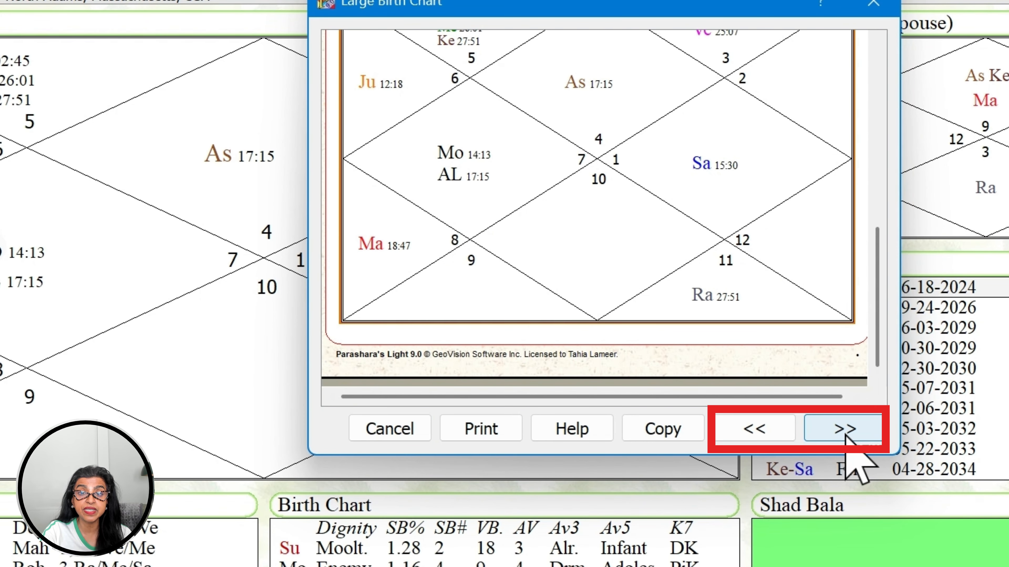
click(845, 434)
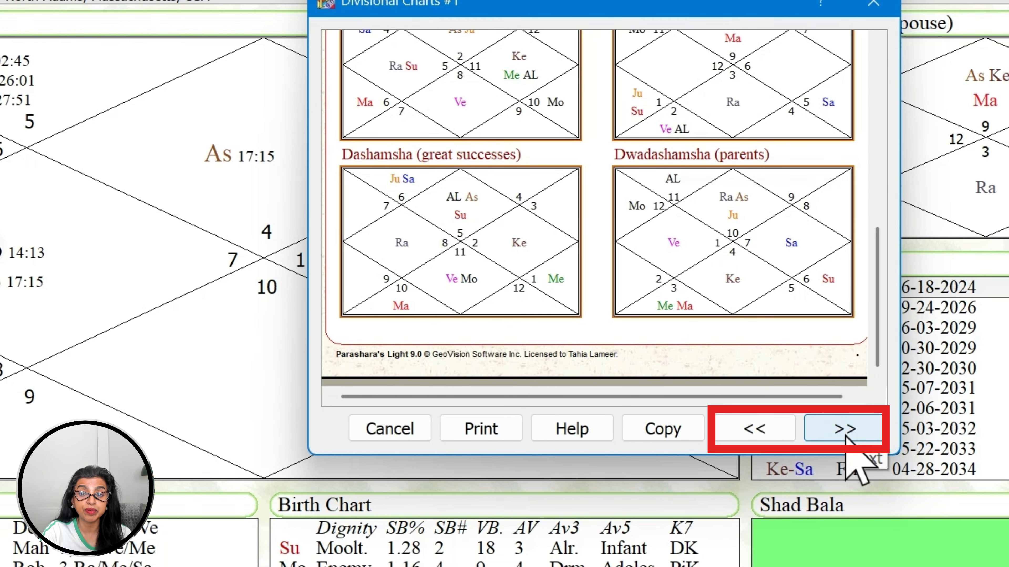
click(846, 437)
click(759, 439)
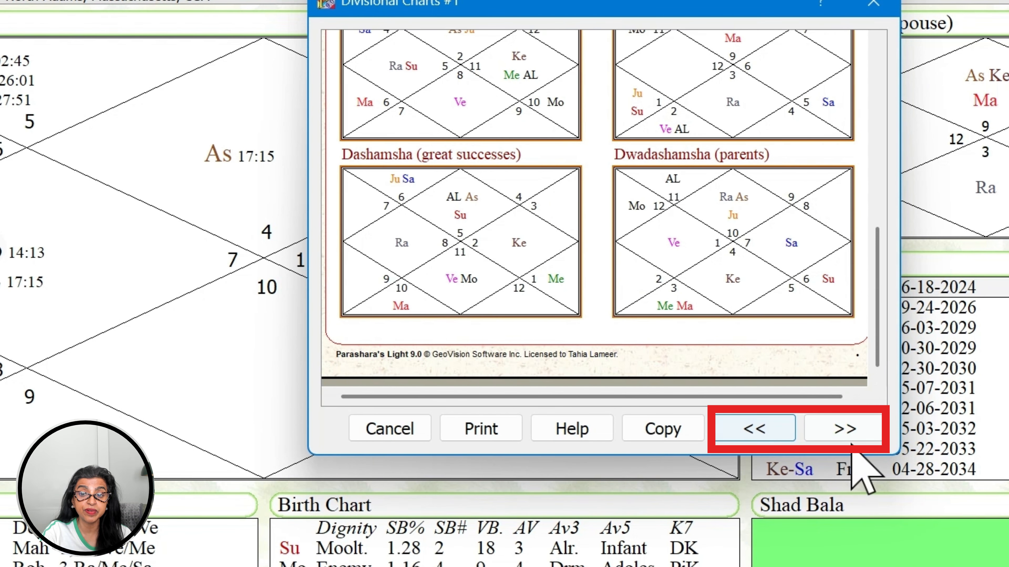
click(848, 429)
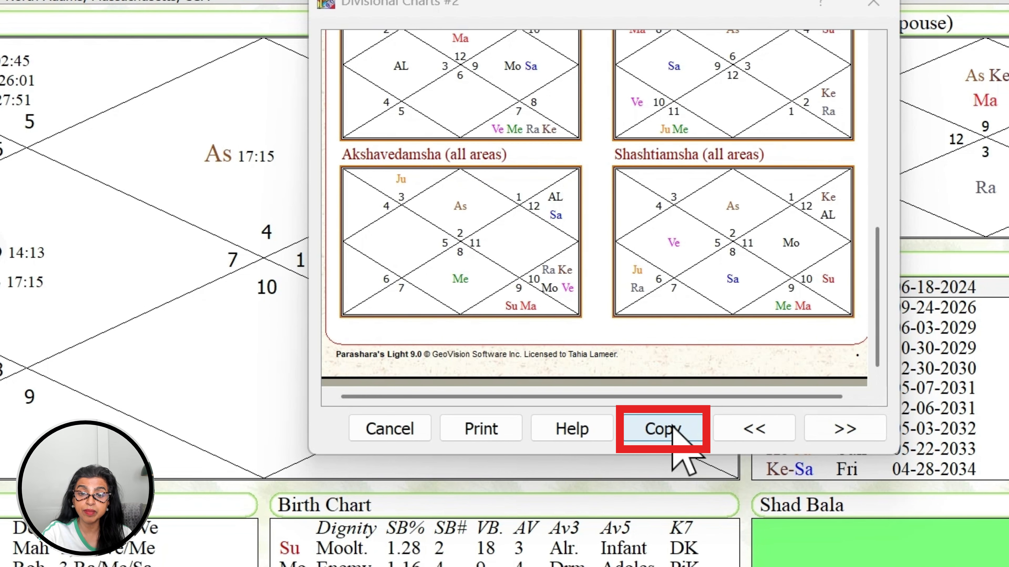
- Try the copy, help and print functions of the Divisional Charts #2 report
click(672, 429)
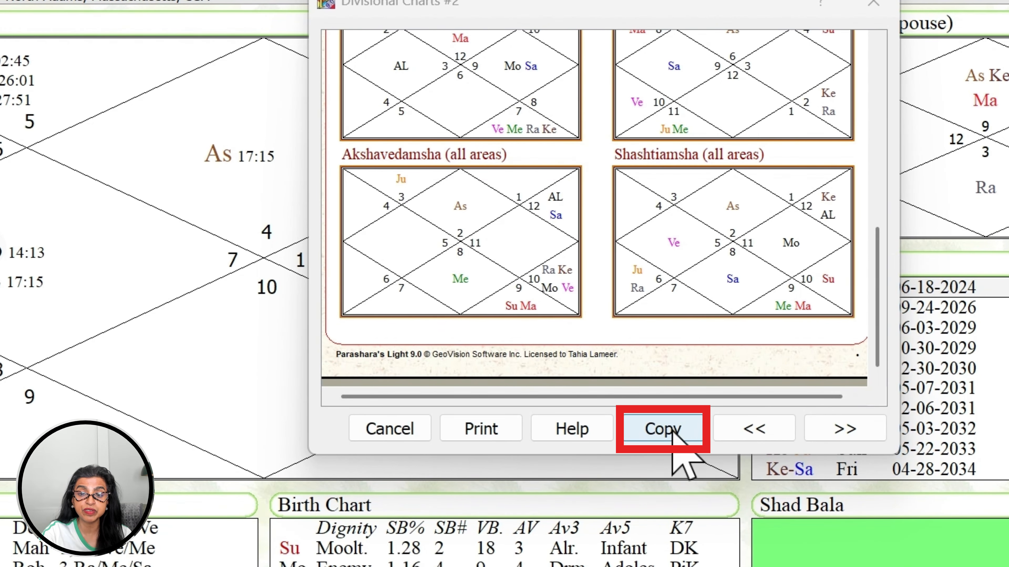
click(575, 437)
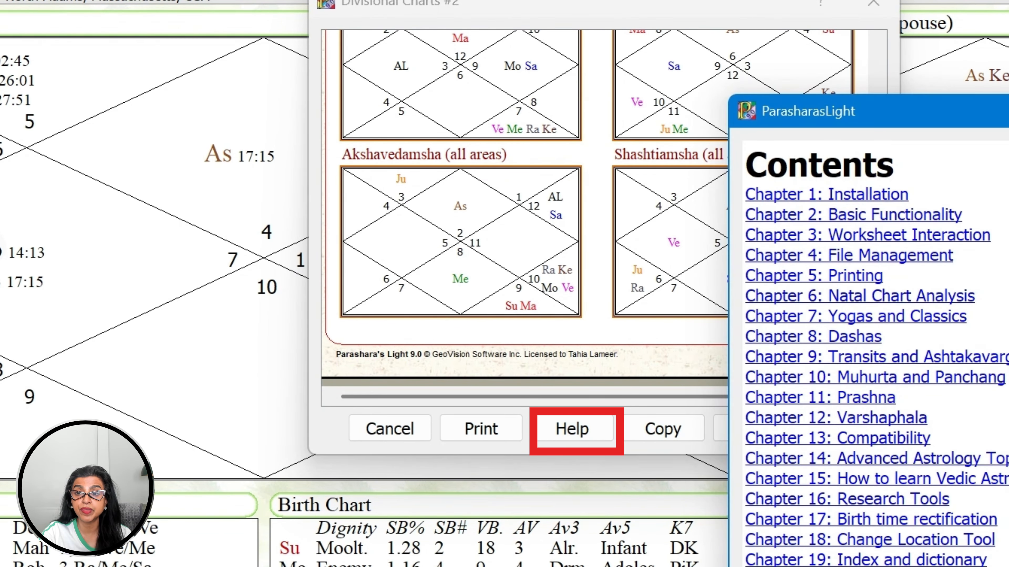
drag(834, 111, 643, 0)
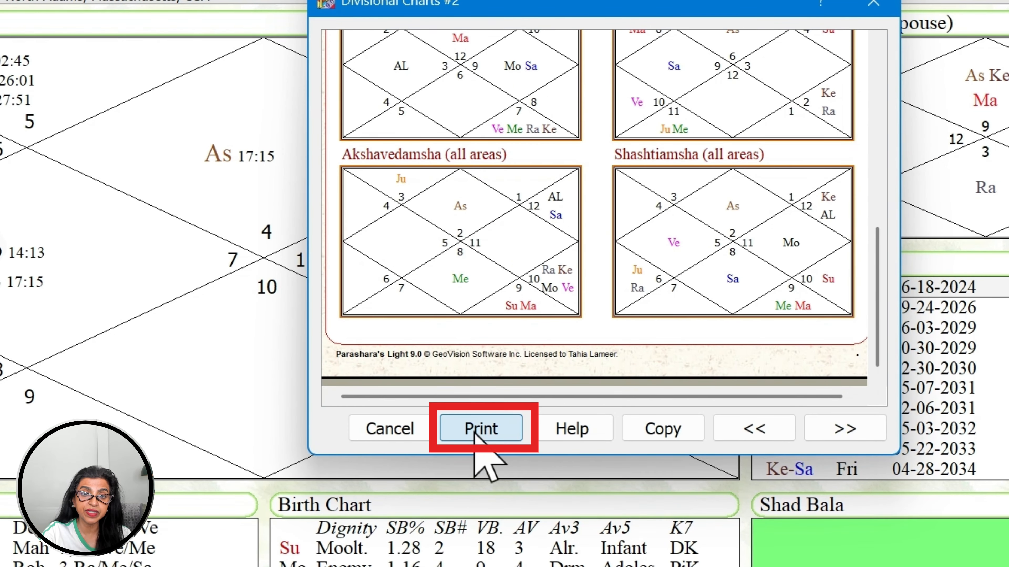
click(477, 434)
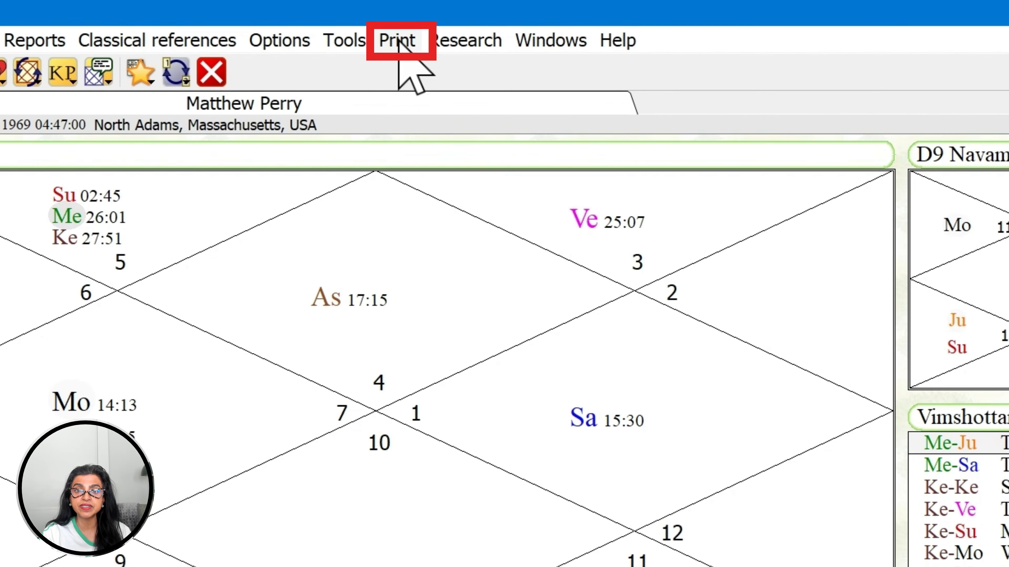
- Open the design tool for user defined printouts and create a new printout titled "Test 2" in an unused "deleted" slot
click(387, 39)
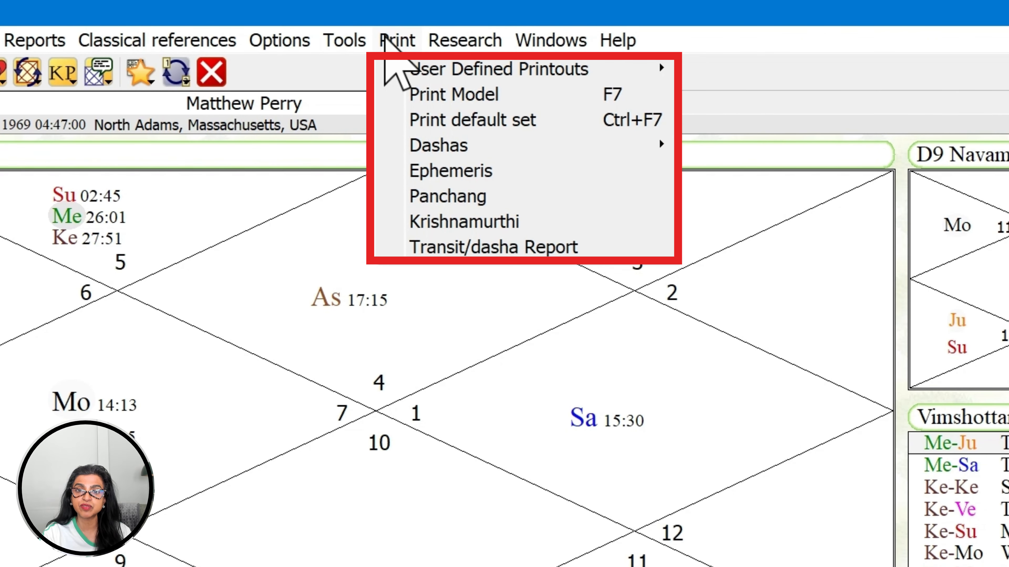
mouse_move(397, 70)
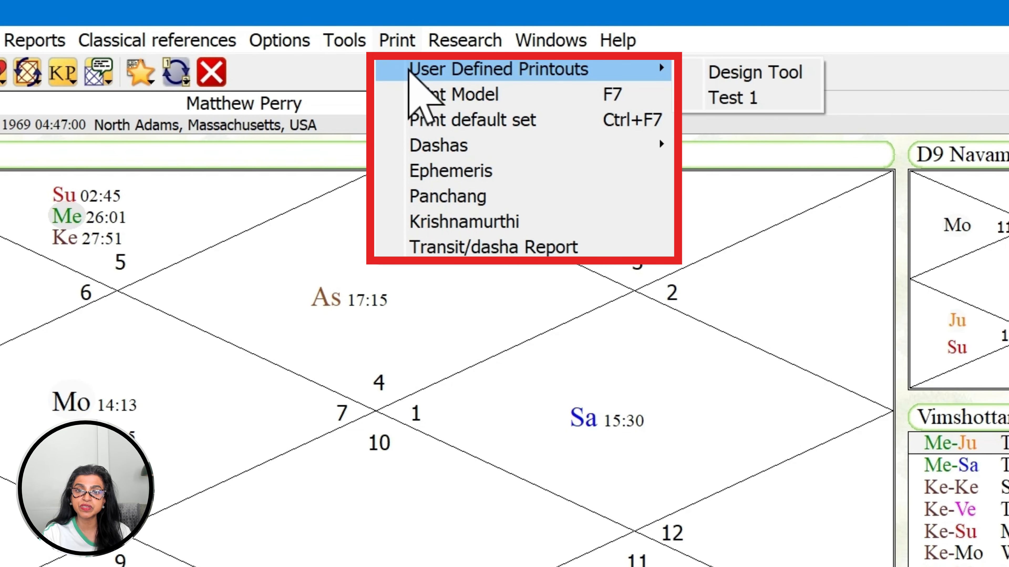
click(798, 71)
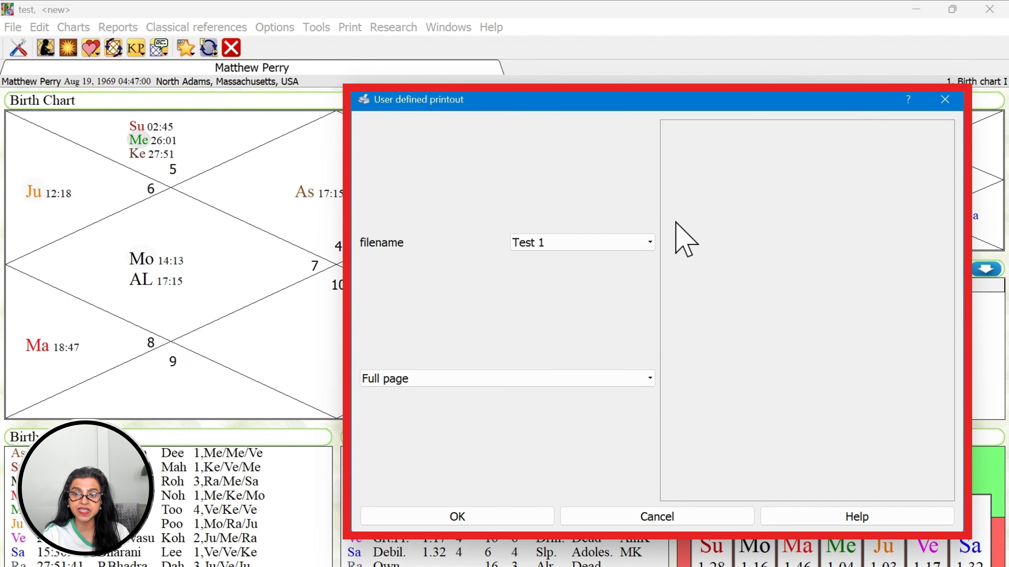
click(650, 243)
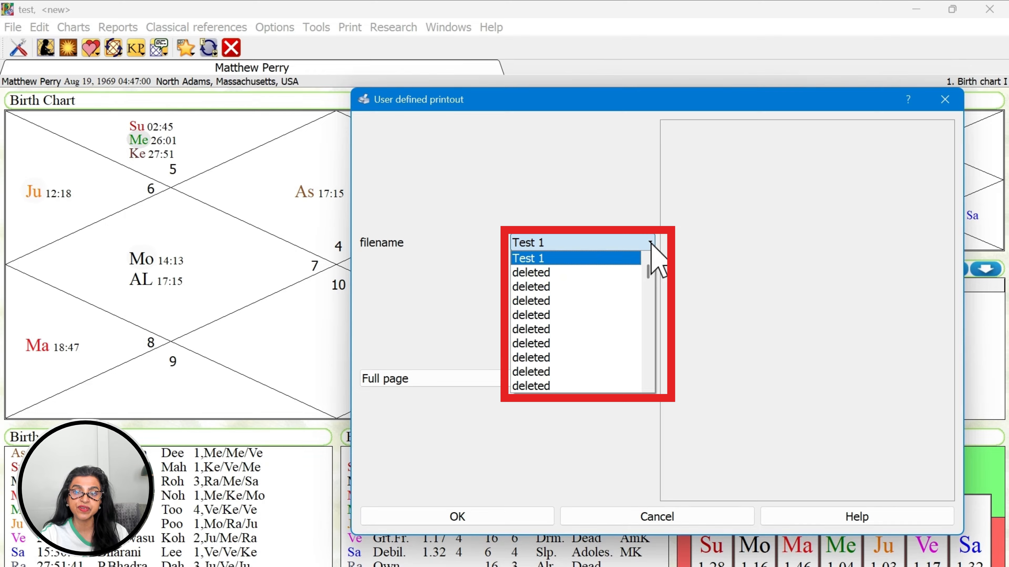
click(640, 274)
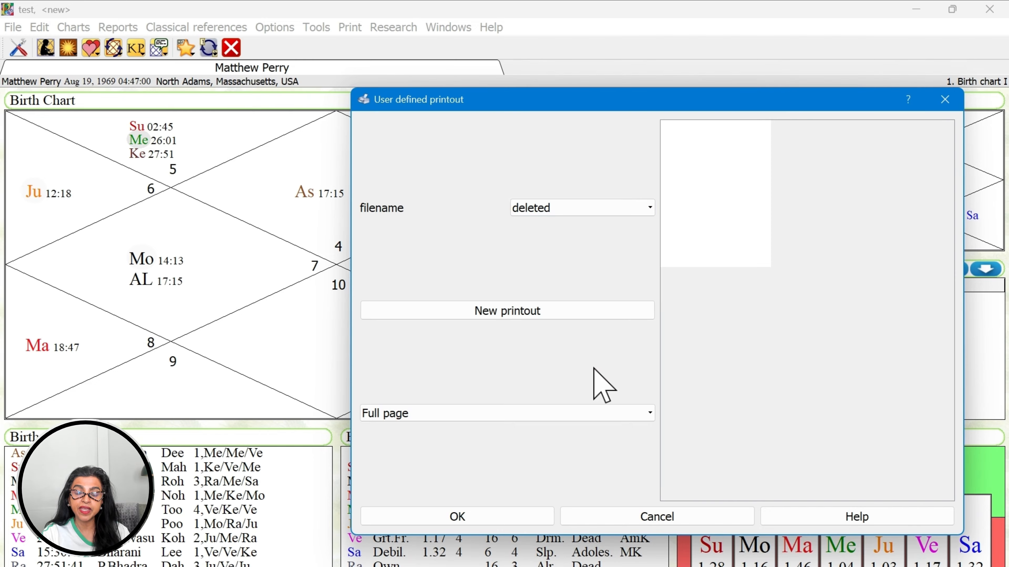
click(500, 312)
drag(470, 338, 367, 337)
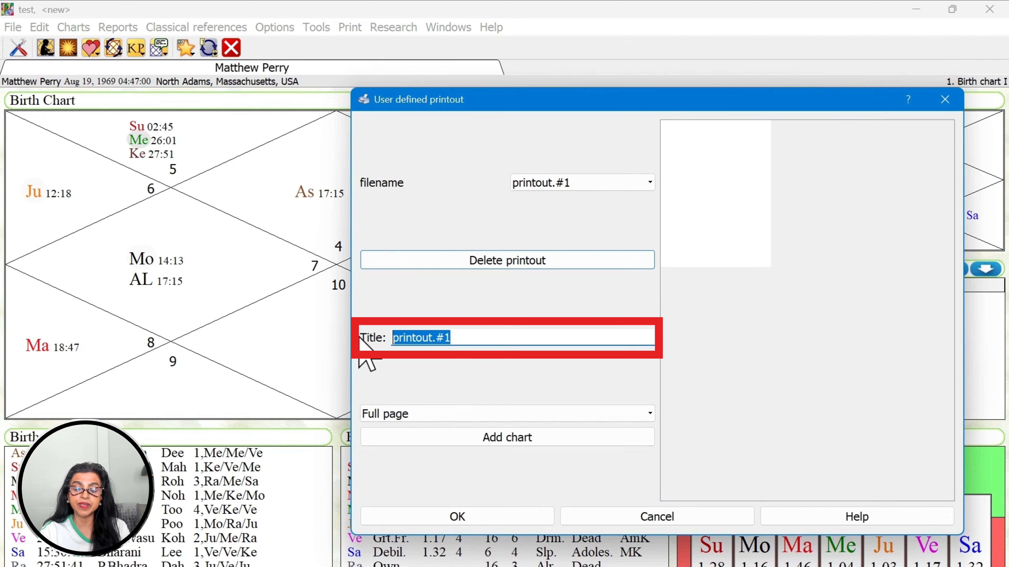
text(Test 2)
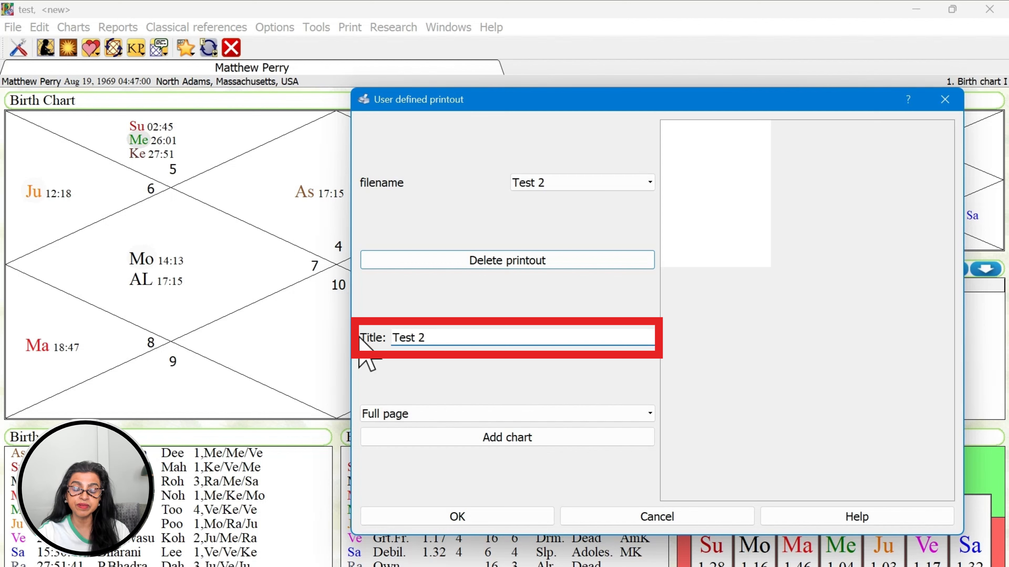
- Add the Janma birth chart from Birth Chart & vargas, with degrees in chart, to the Test 2 printout
click(595, 442)
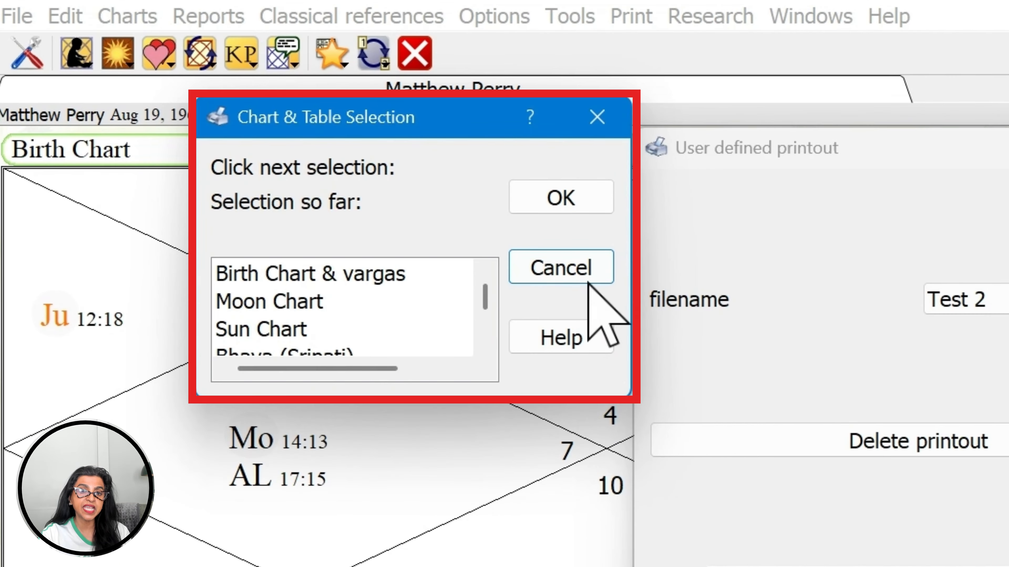
scroll(463, 302, down, 5)
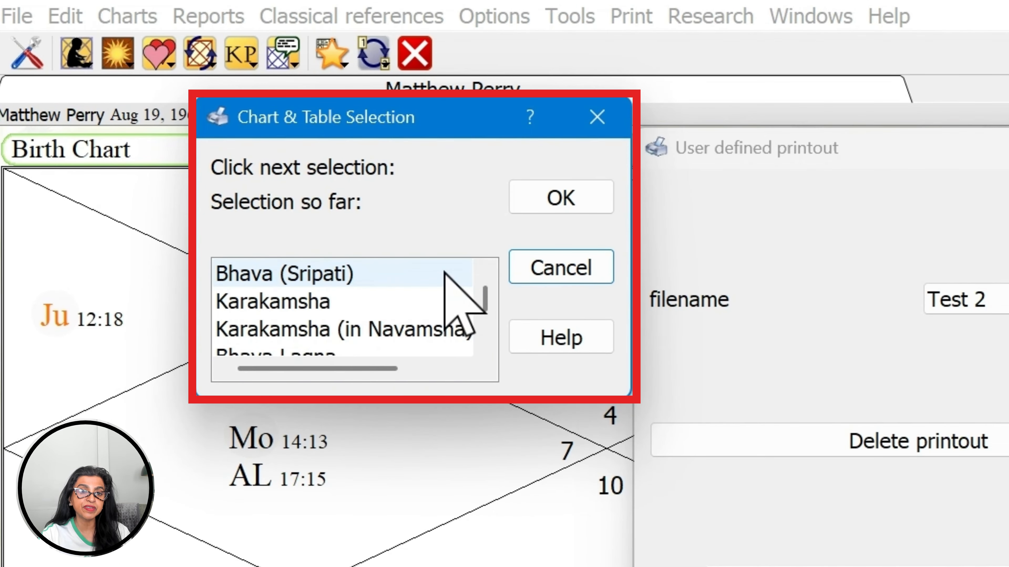
scroll(462, 302, up, 5)
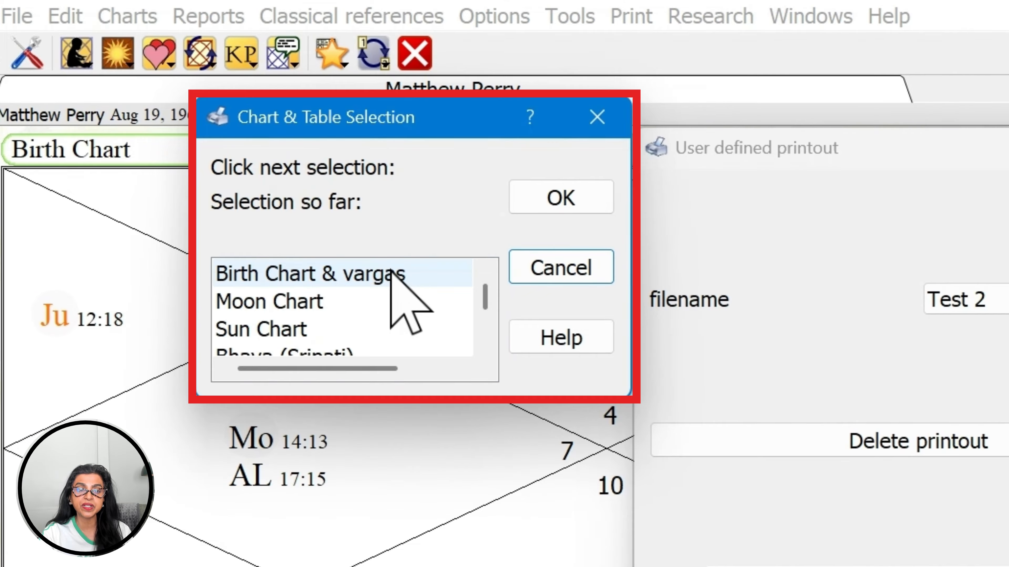
click(392, 274)
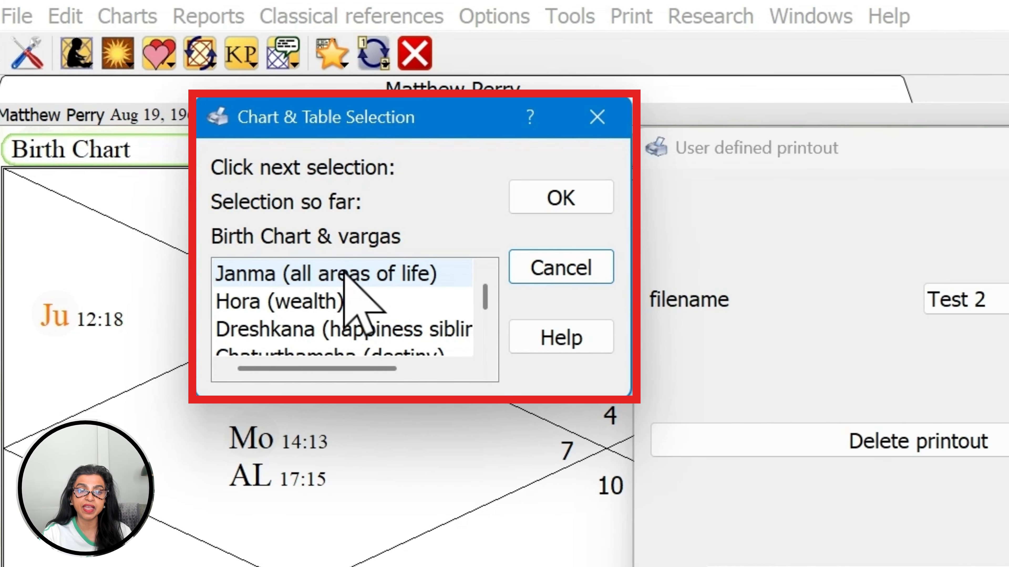
scroll(344, 274, down, 1)
scroll(344, 274, up, 1)
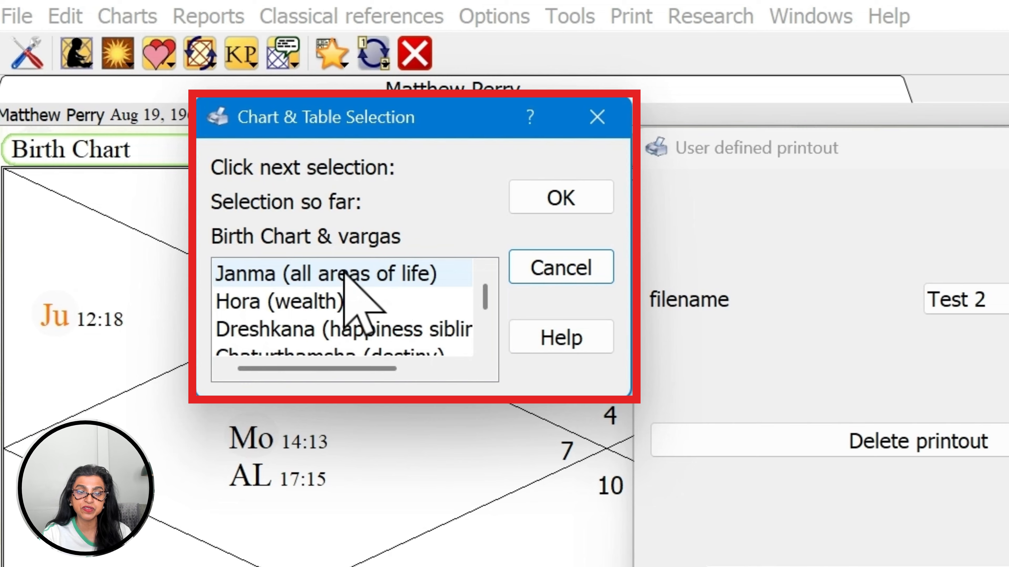
click(344, 274)
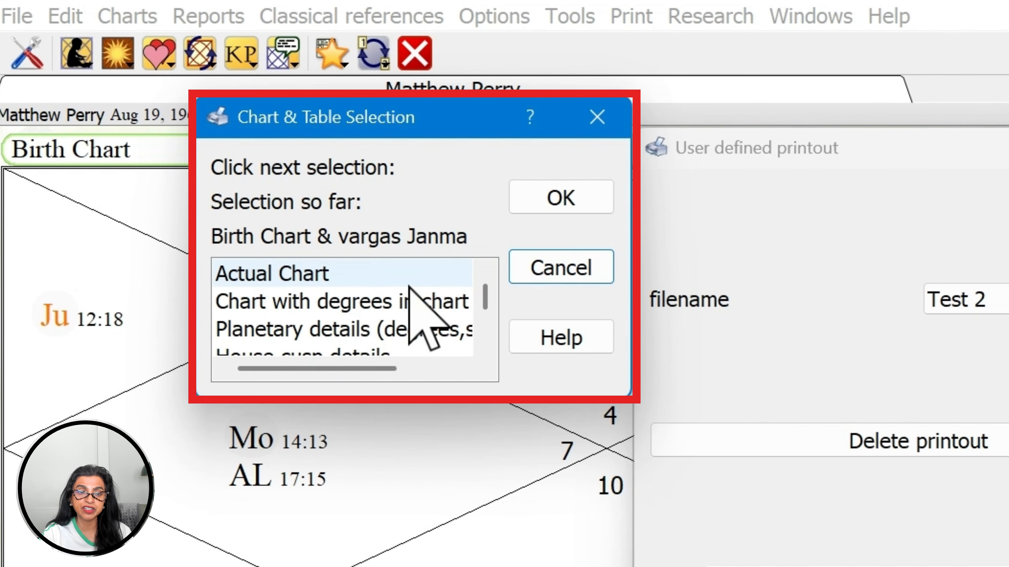
click(375, 306)
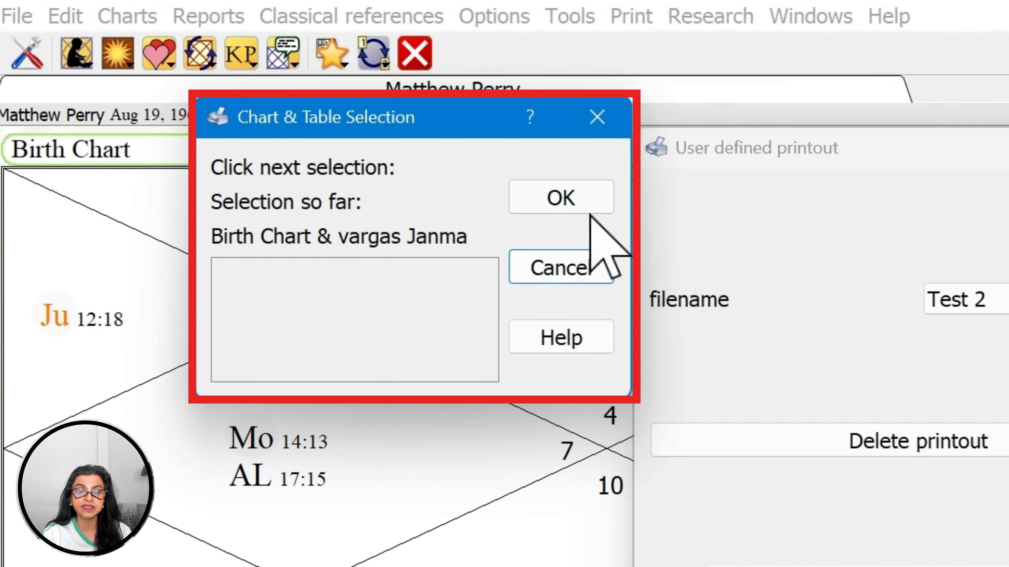
click(526, 199)
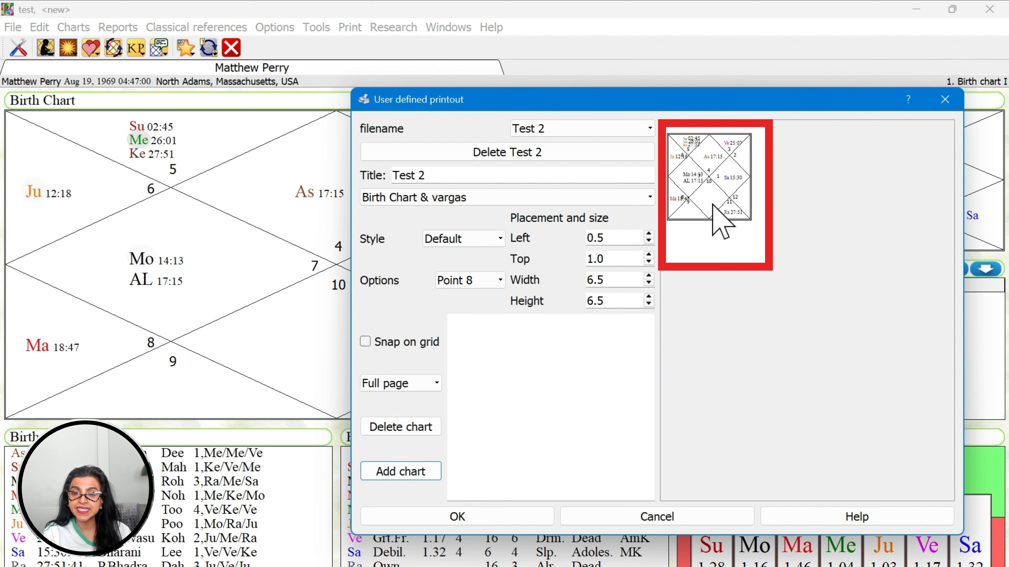
- Switch the printout preview from full page to Enlarged and look over the placed birth chart
click(435, 387)
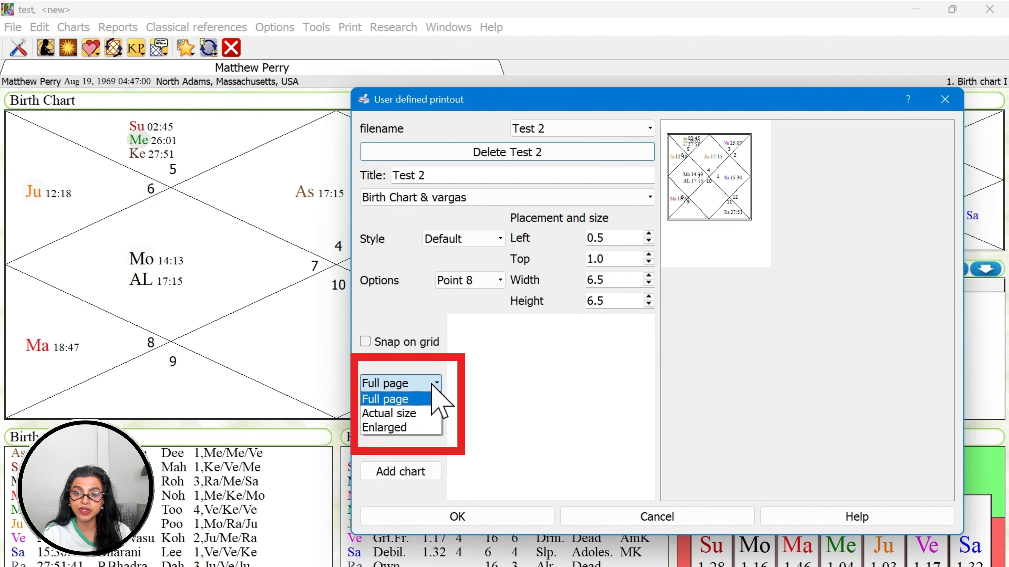
click(427, 428)
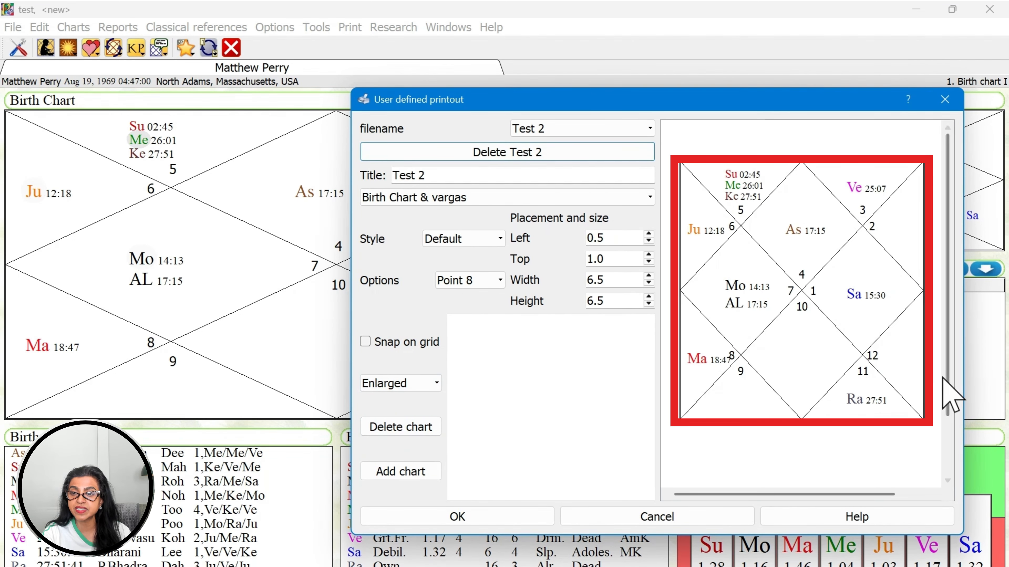
drag(947, 393, 946, 192)
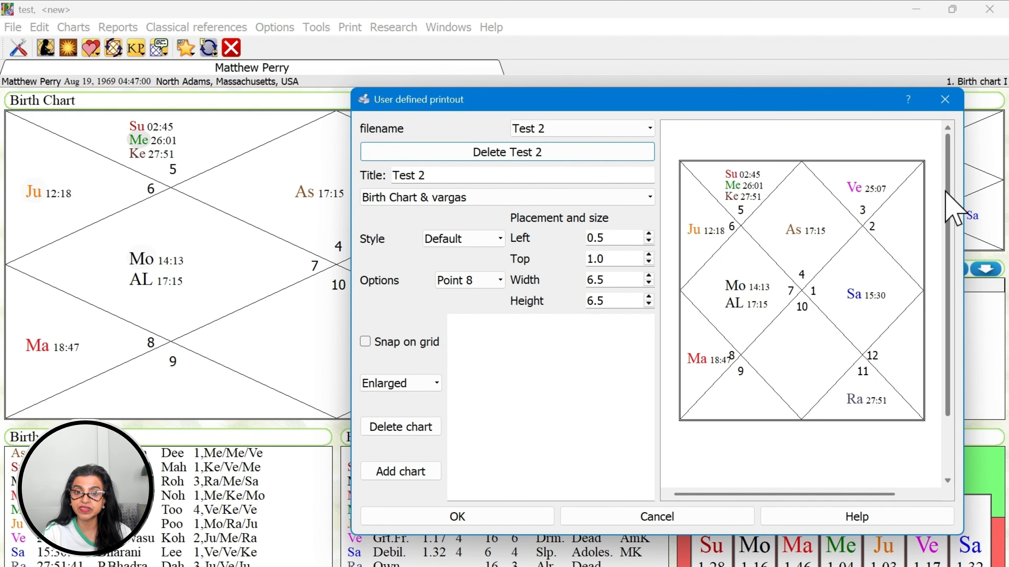
- Add a Moon Chart planetary details table showing nakshatras to the Test 2 printout
click(401, 472)
scroll(222, 188, down, 1)
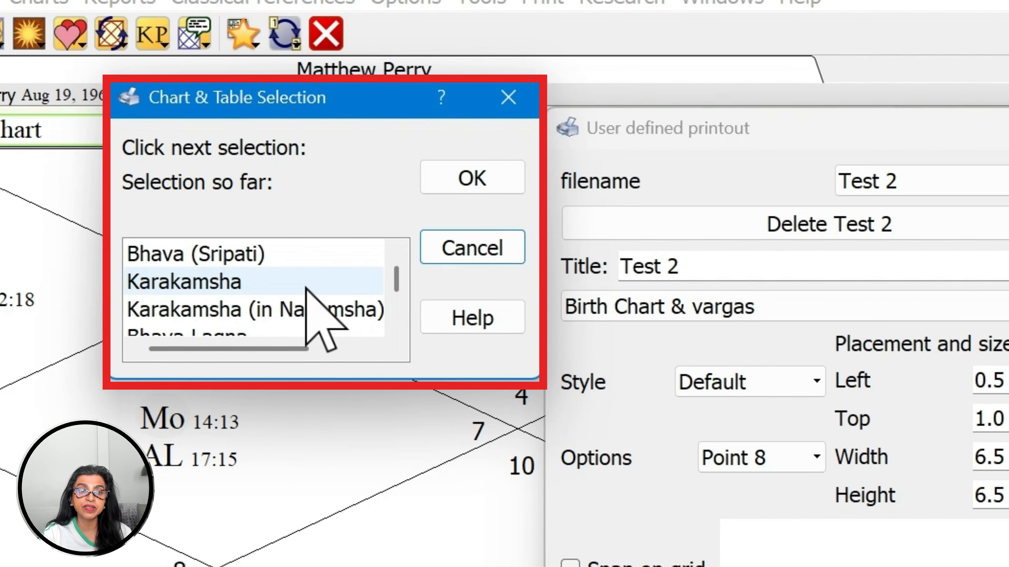
scroll(306, 287, up, 1)
click(305, 283)
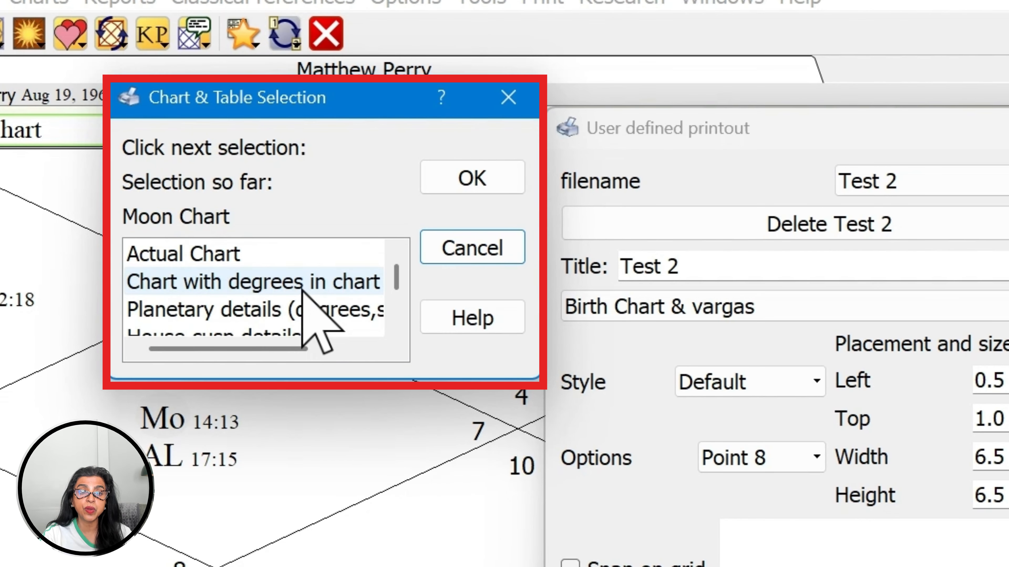
click(301, 312)
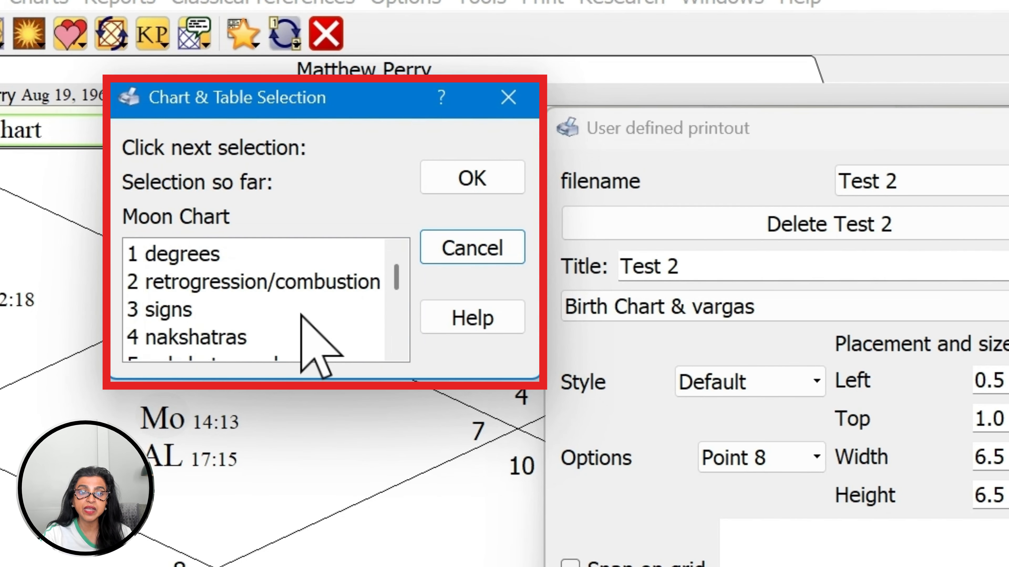
scroll(301, 314, down, 1)
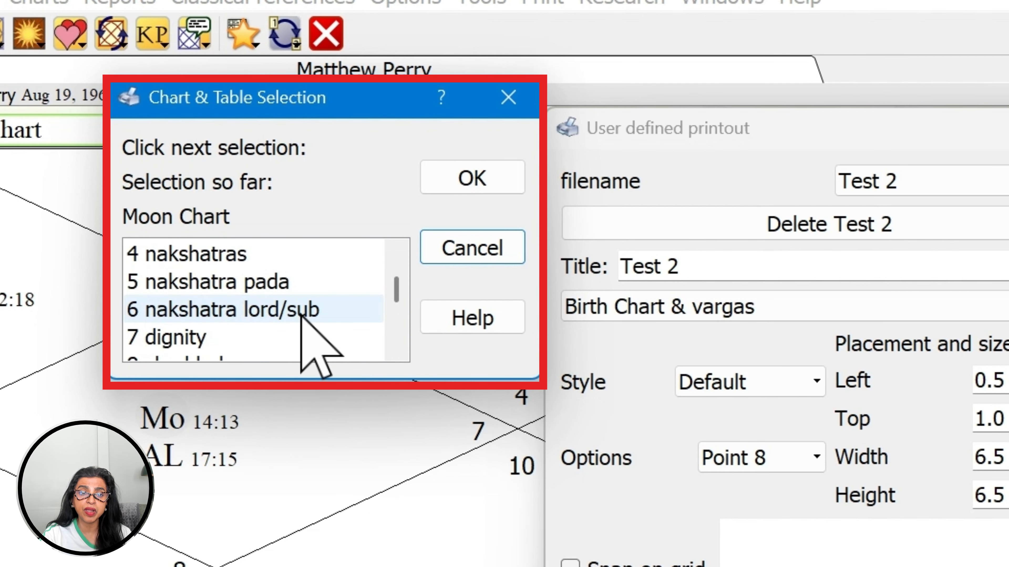
click(215, 259)
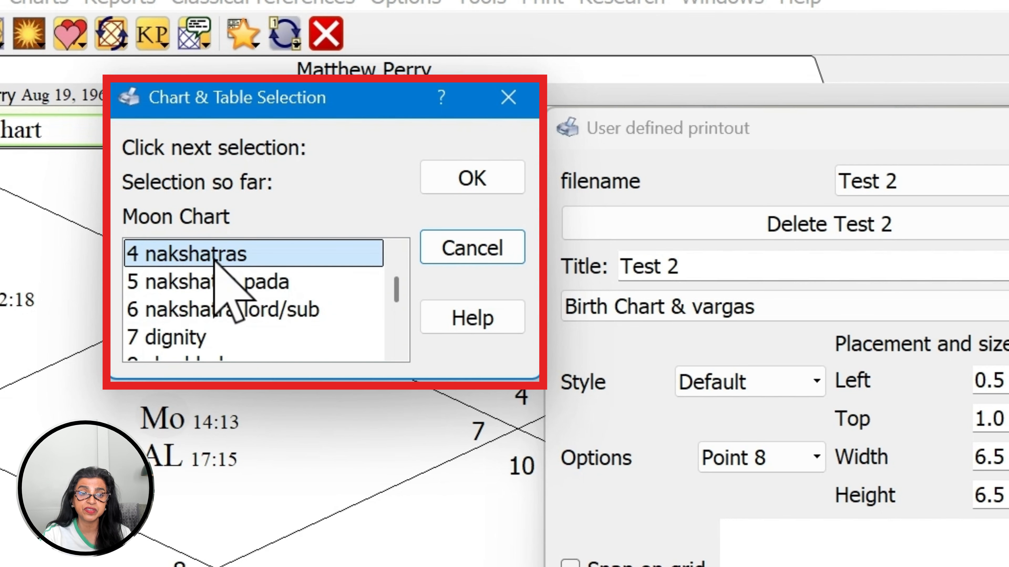
click(488, 179)
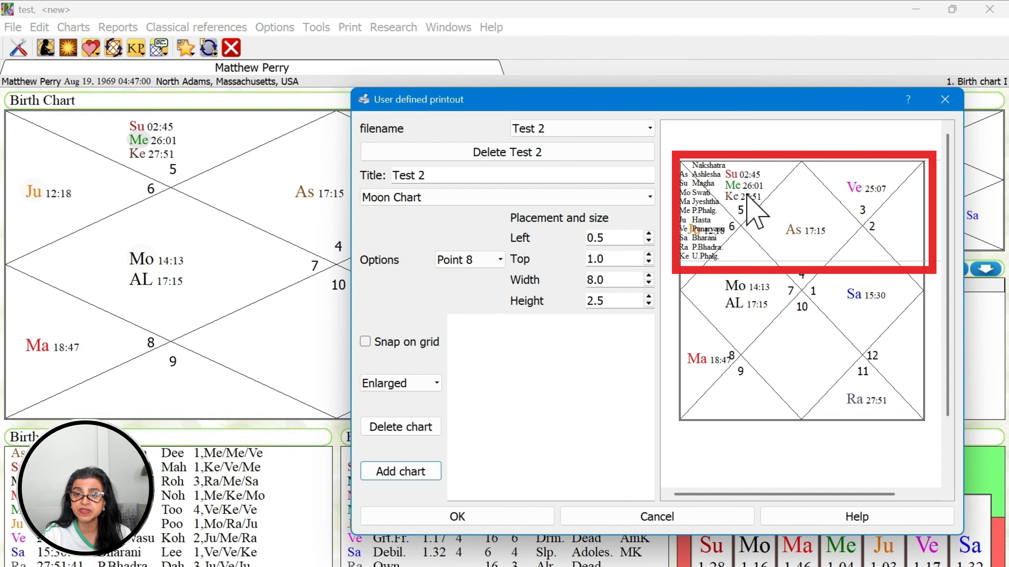
- Move the nakshatra table clear below the birth chart, at about left 0.5 and top 8.1
drag(750, 191, 750, 428)
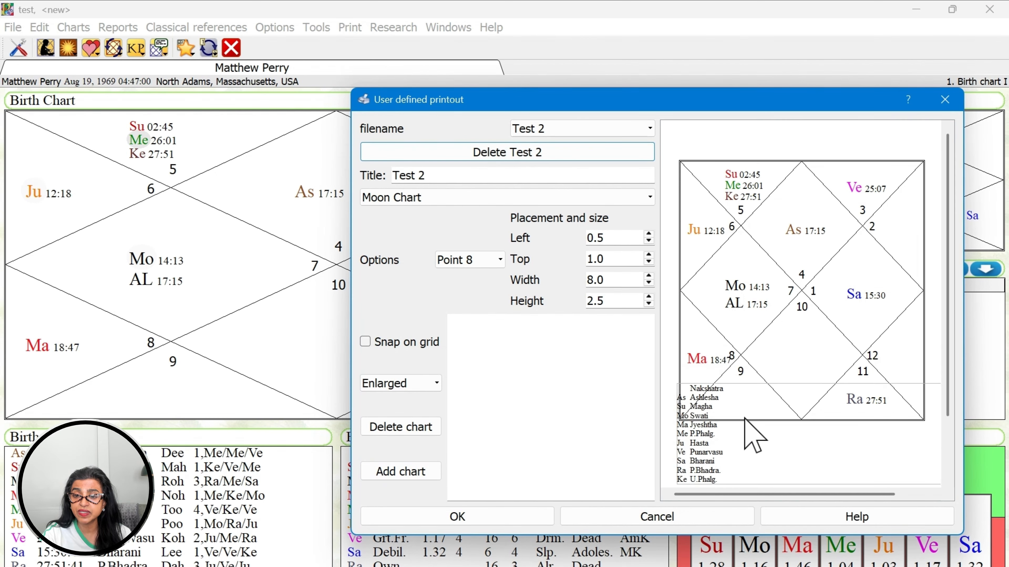
scroll(955, 349, down, 3)
scroll(955, 350, down, 1)
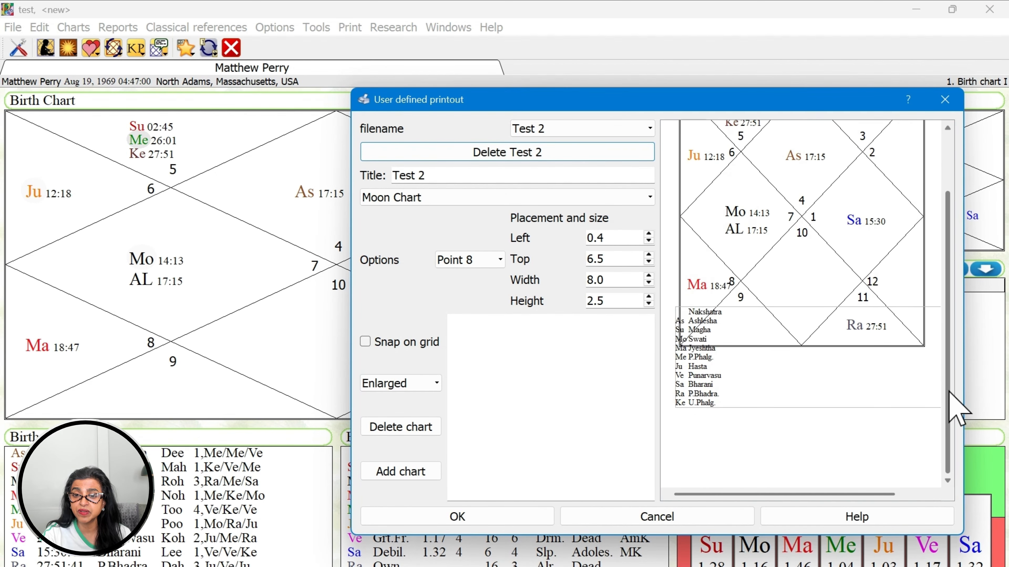
drag(738, 393, 734, 444)
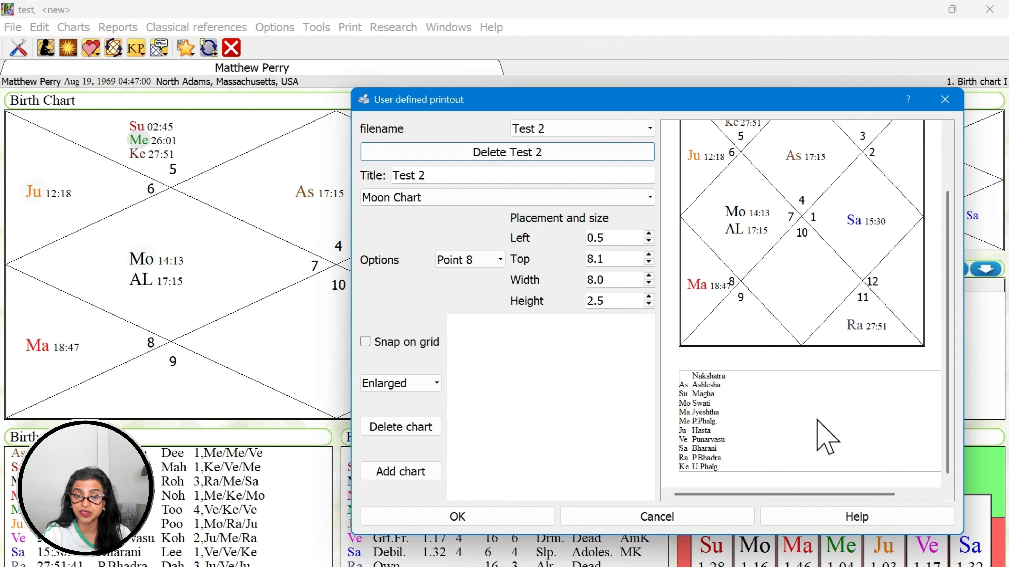
- Nudge the nakshatra table to about left 0.2 and top 8.3, trying Snap on grid on and off, and accept the printout design
click(365, 342)
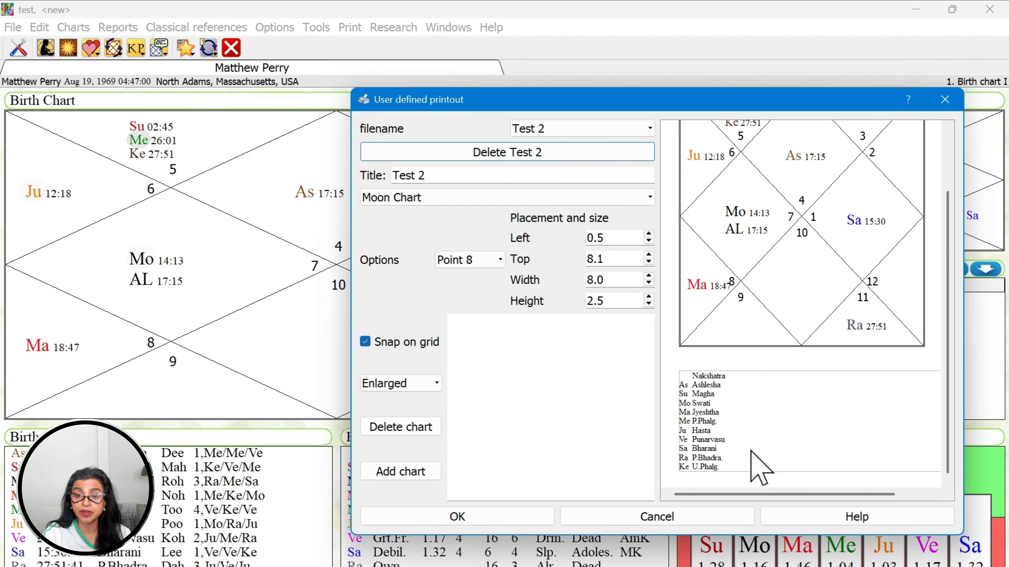
mouse_move(750, 450)
mouse_down()
mouse_move(714, 448)
mouse_move(786, 442)
mouse_move(738, 456)
mouse_up()
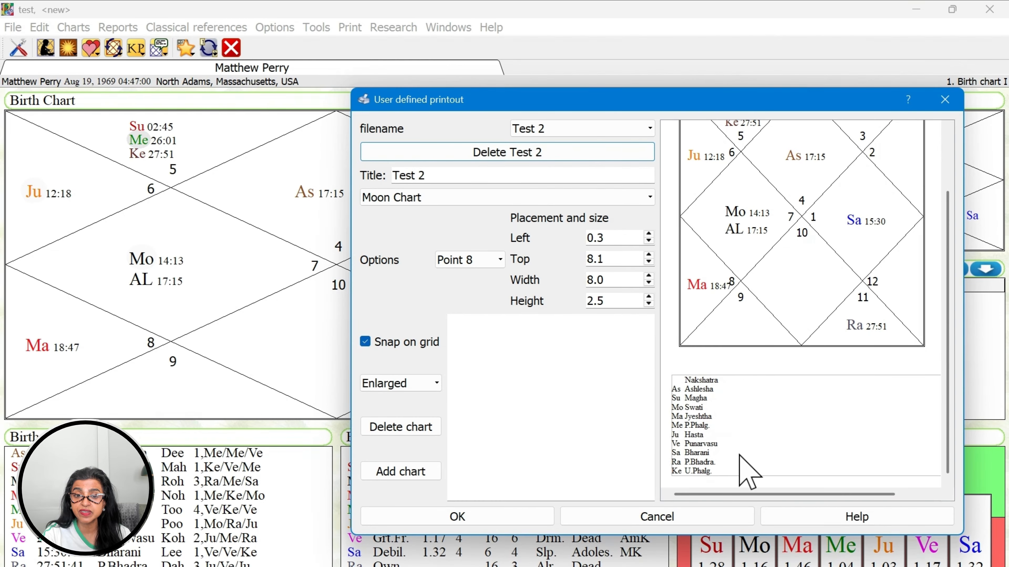
click(364, 343)
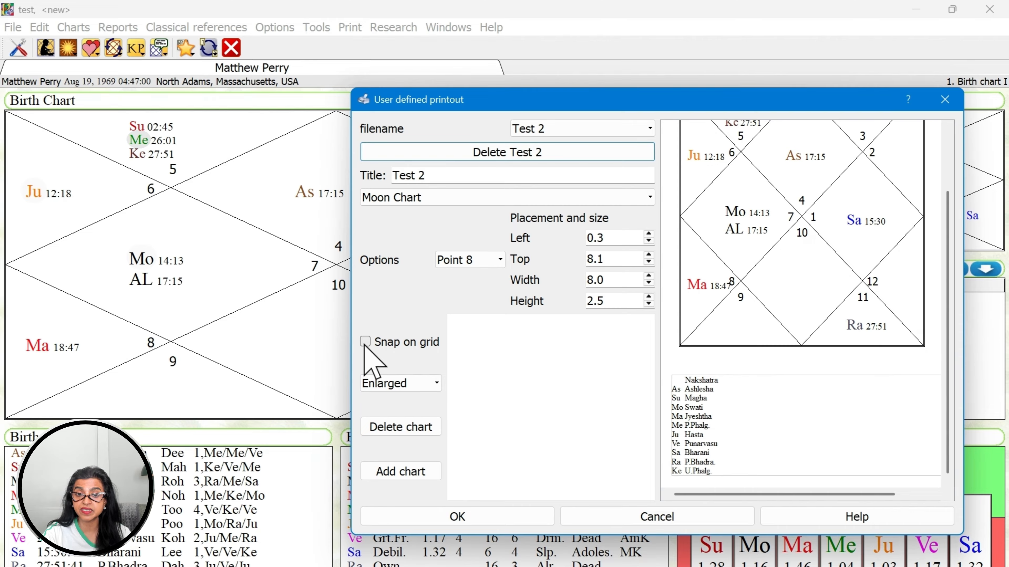
click(496, 518)
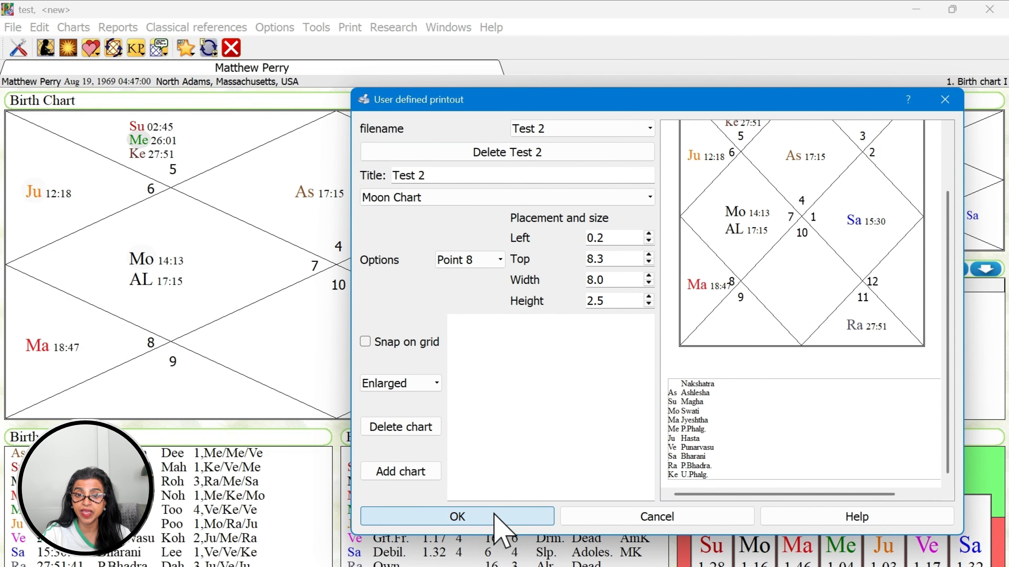
- Preview the Test 2 user defined printout, check its layout, and close it without printing
click(352, 29)
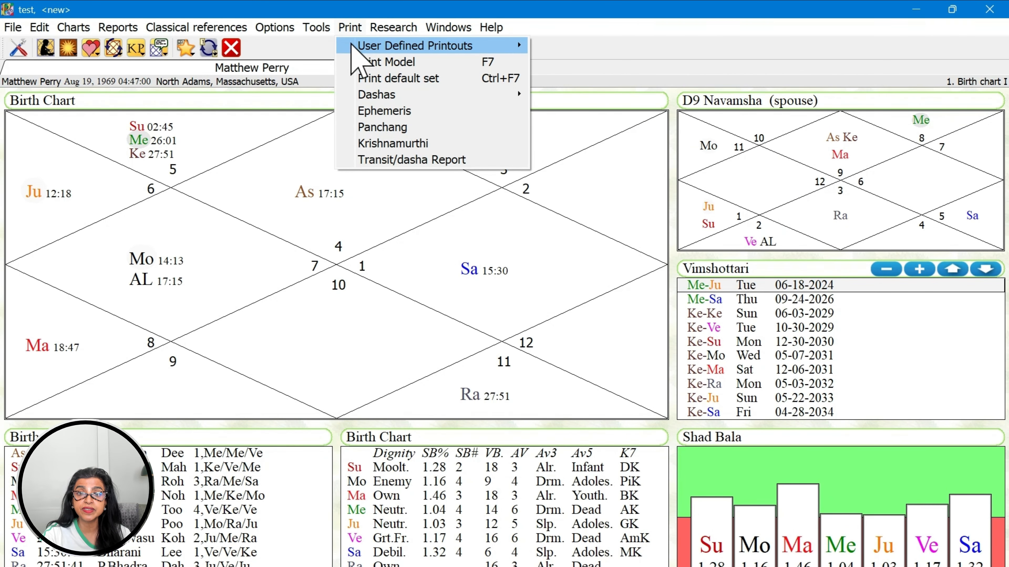
mouse_move(437, 46)
click(600, 101)
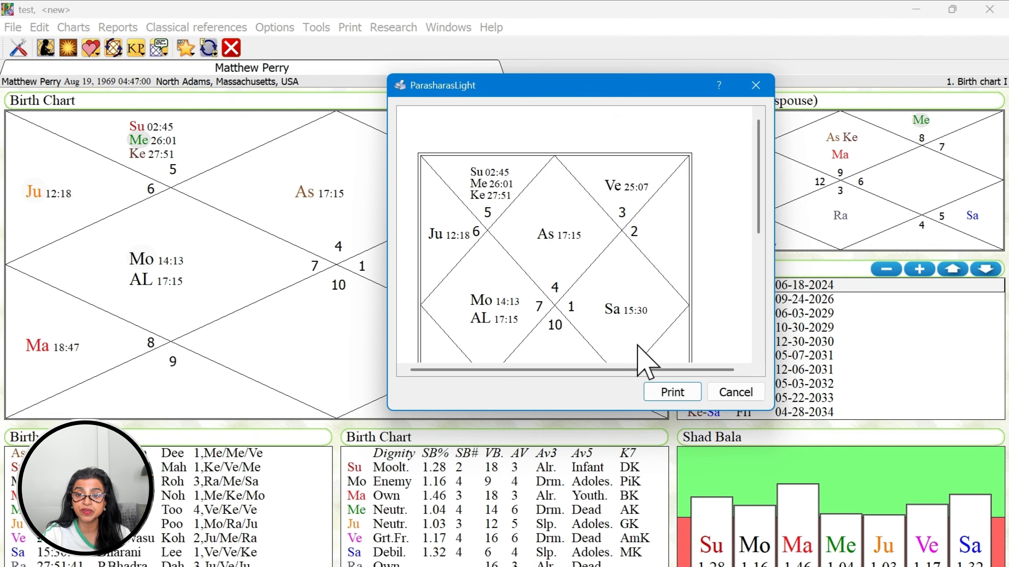
drag(762, 204, 781, 169)
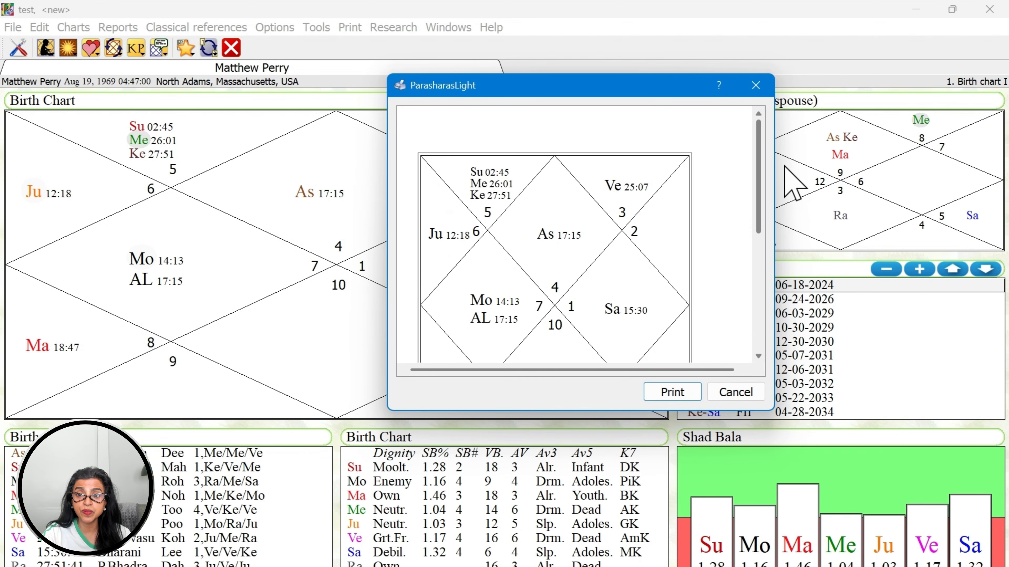
click(735, 392)
- Open the Print Model settings and look through the available groups and the models of the Horoscope group
click(349, 27)
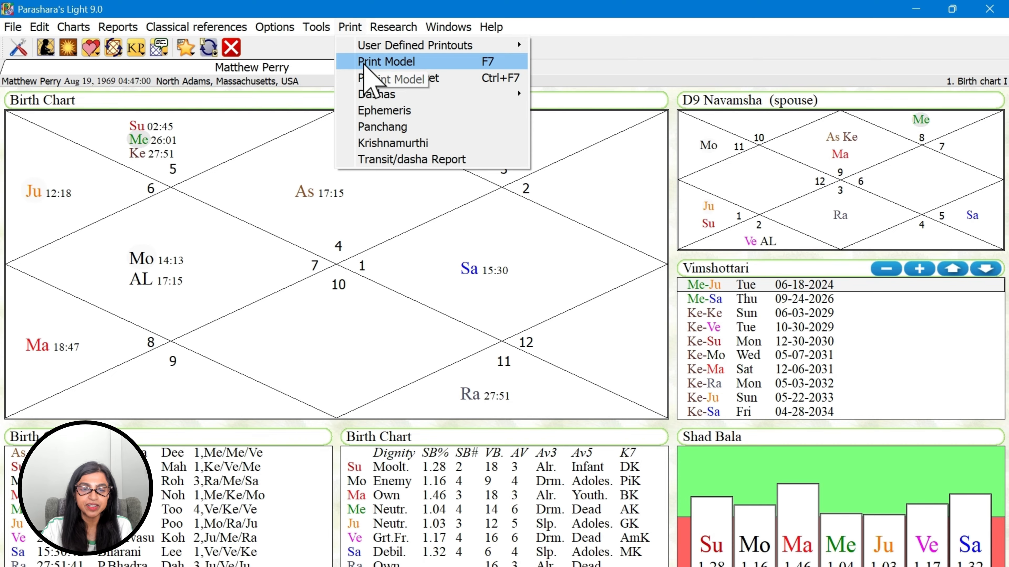
click(363, 63)
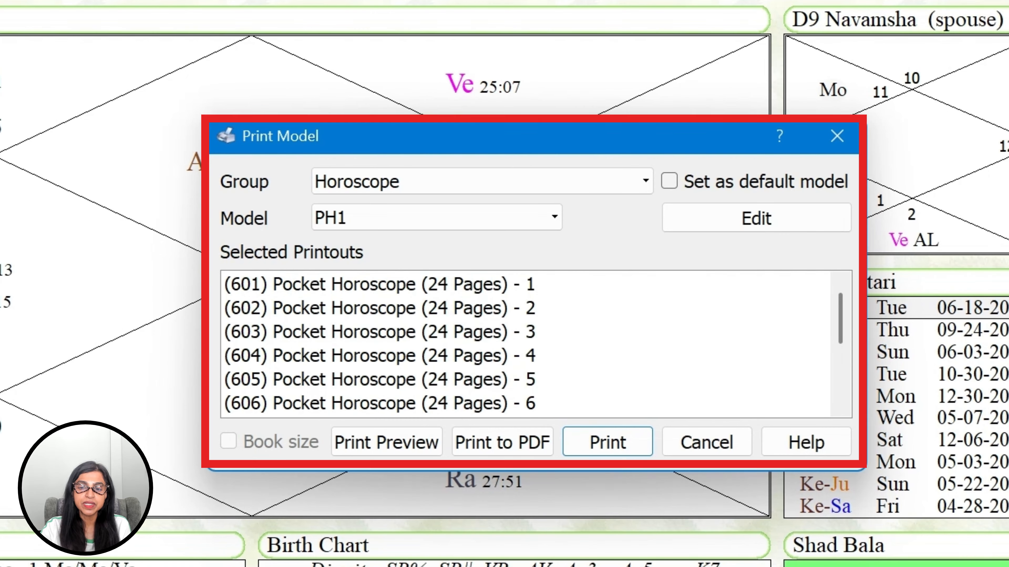
click(646, 182)
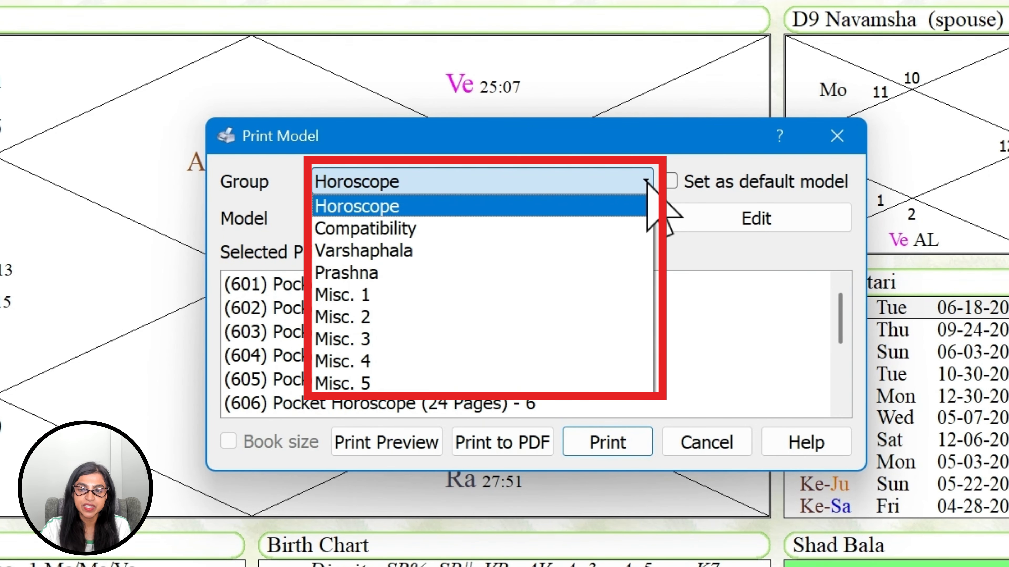
click(647, 185)
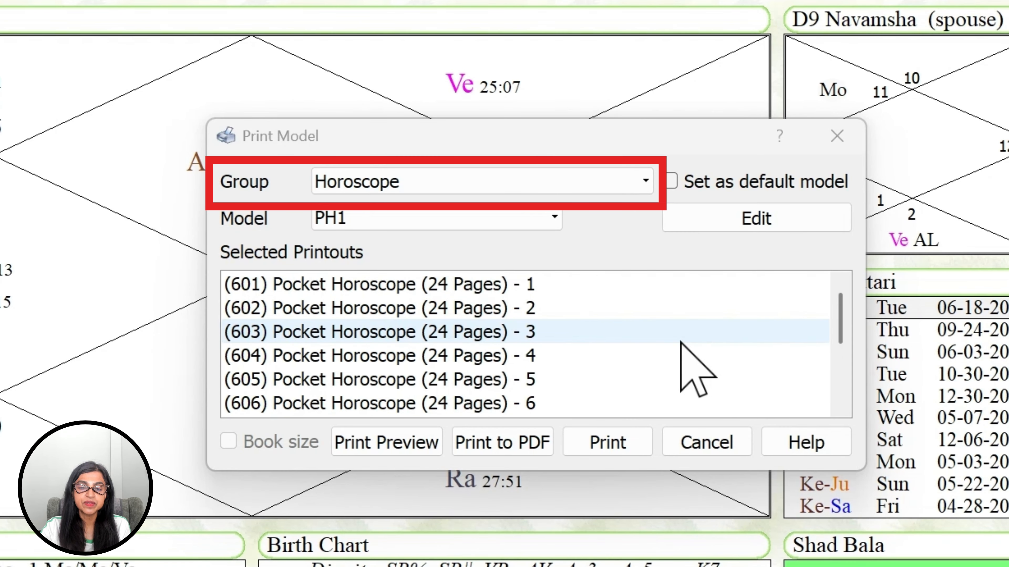
click(643, 181)
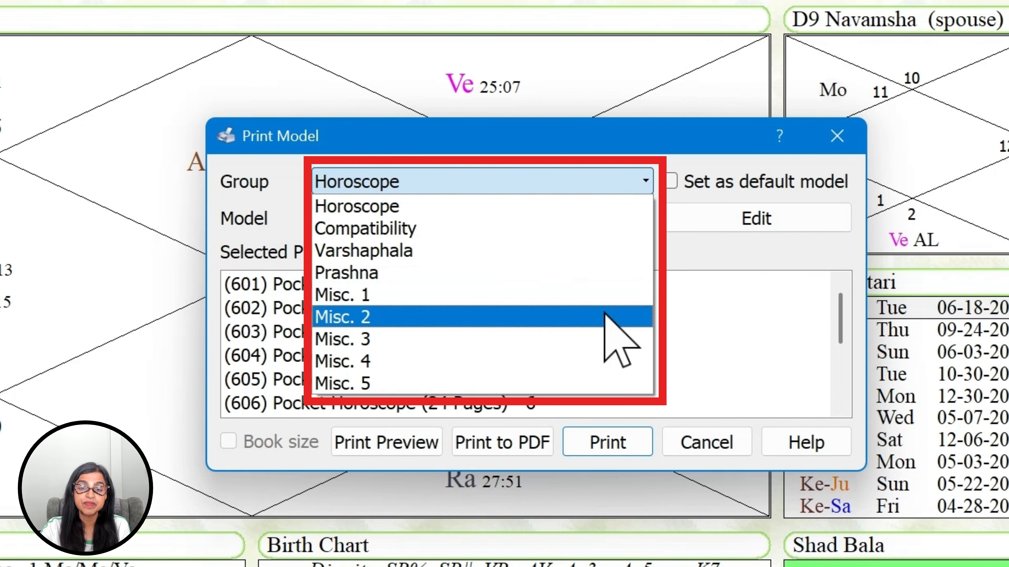
click(543, 223)
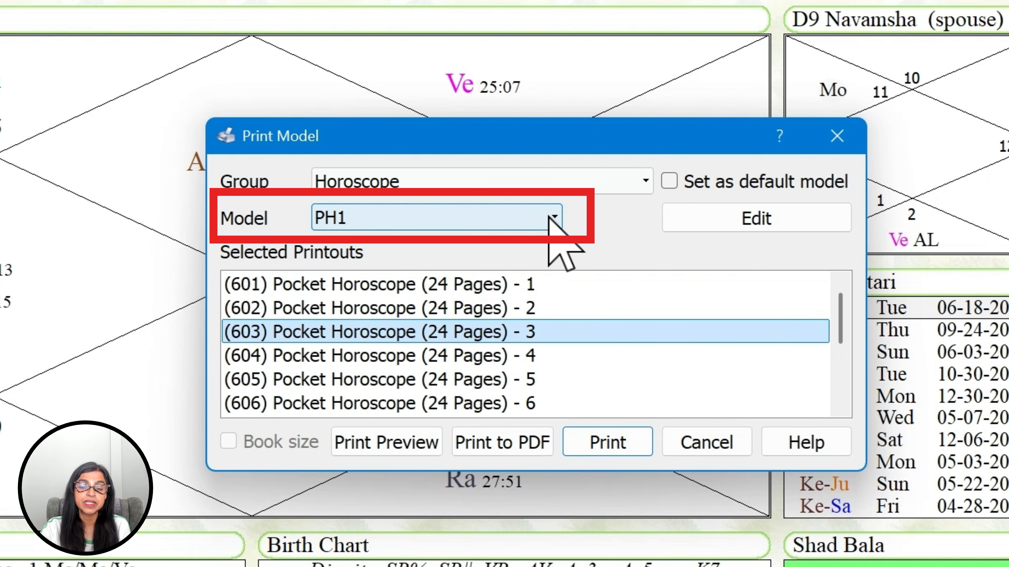
click(553, 218)
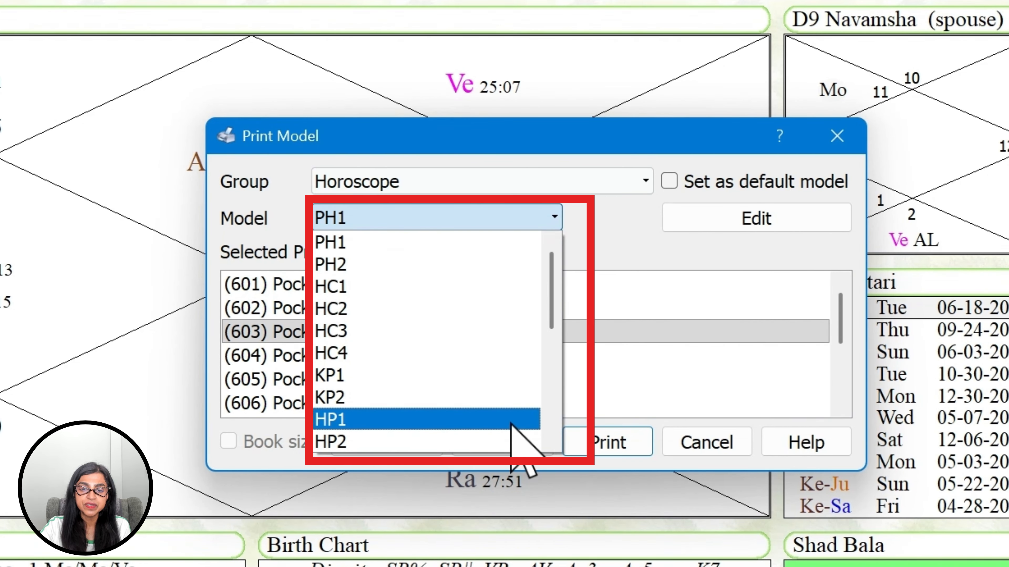
scroll(511, 424, down, 5)
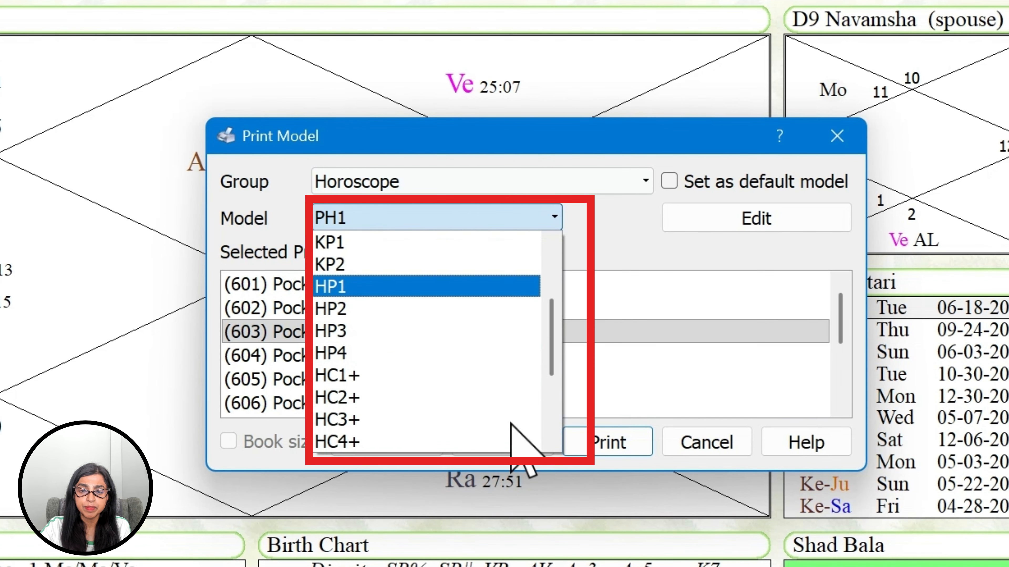
- Switch the print model group to Compatibility and review the models it offers
click(651, 183)
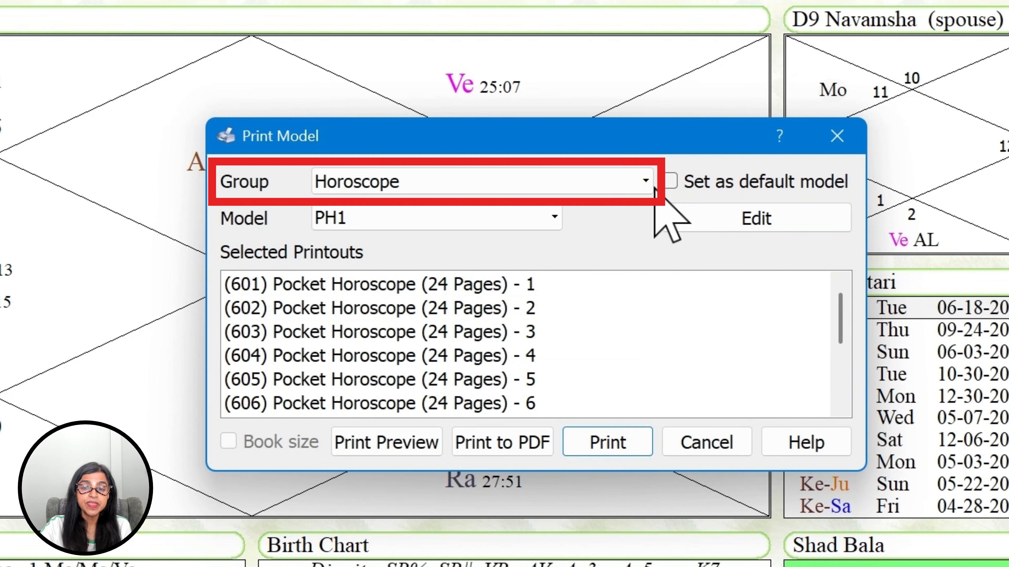
click(651, 183)
click(564, 228)
click(552, 219)
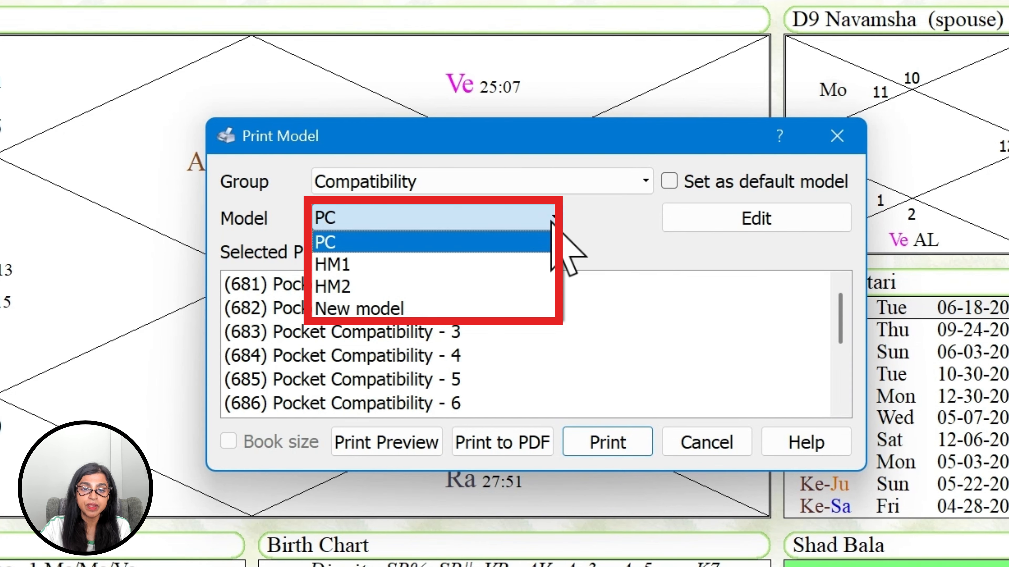
click(552, 221)
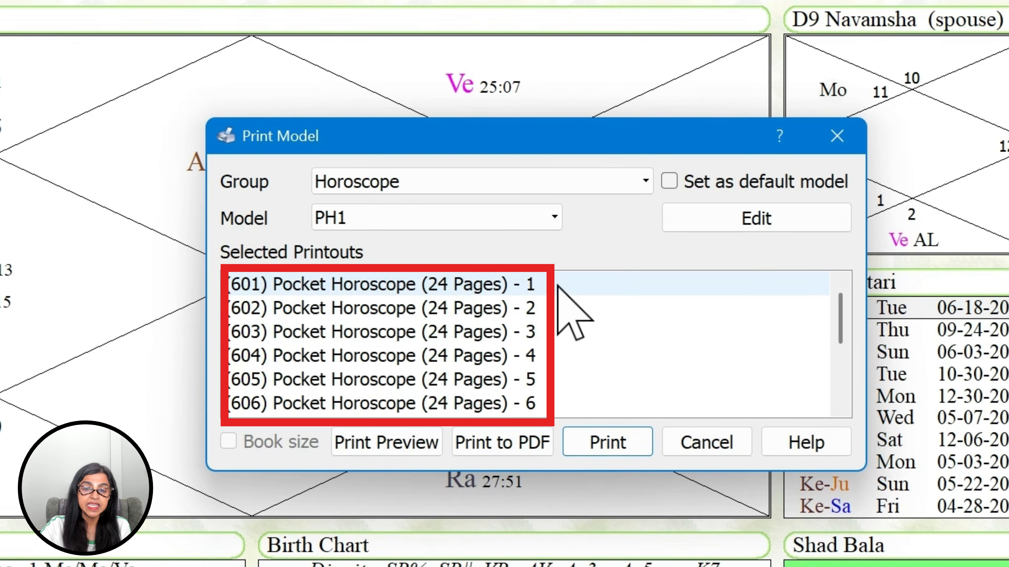
- Look through the selected printouts included in the Horoscope group's PH1 model
scroll(837, 341, down, 1)
scroll(840, 373, down, 1)
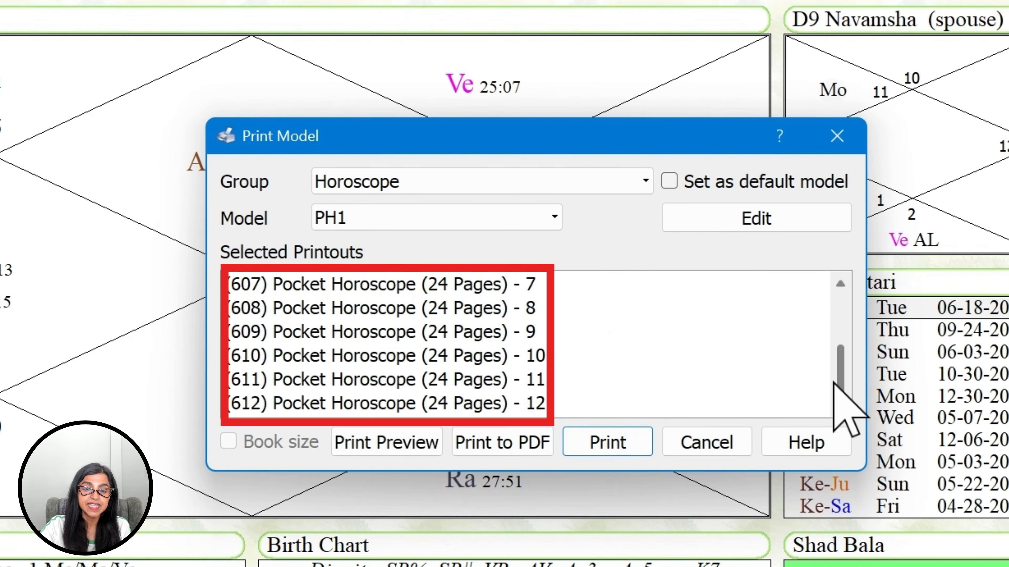
scroll(506, 304, up, 2)
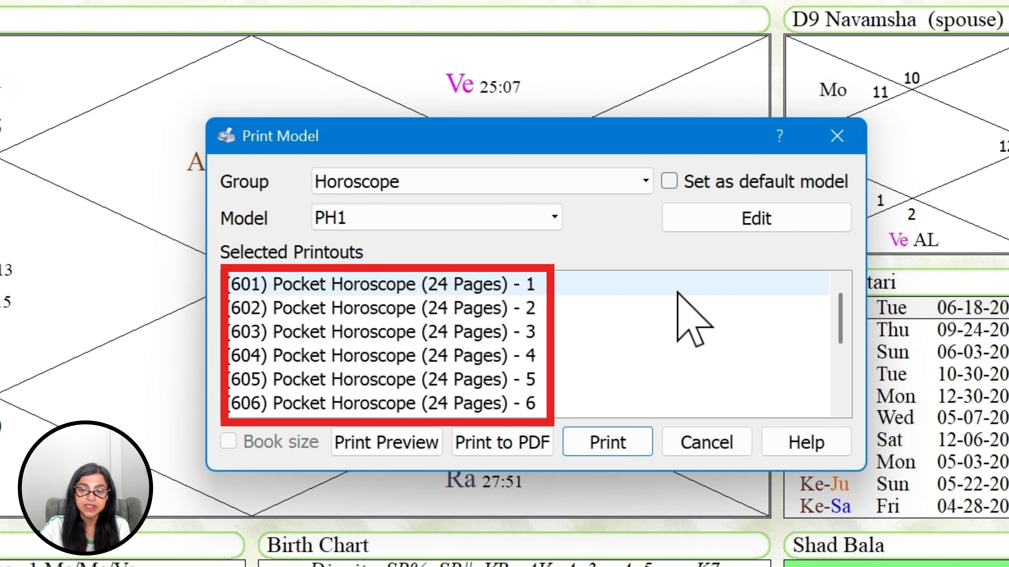
- Preview the Pocket Horoscope (24 Pages) - 1 printout and page forward through the following pages
click(537, 284)
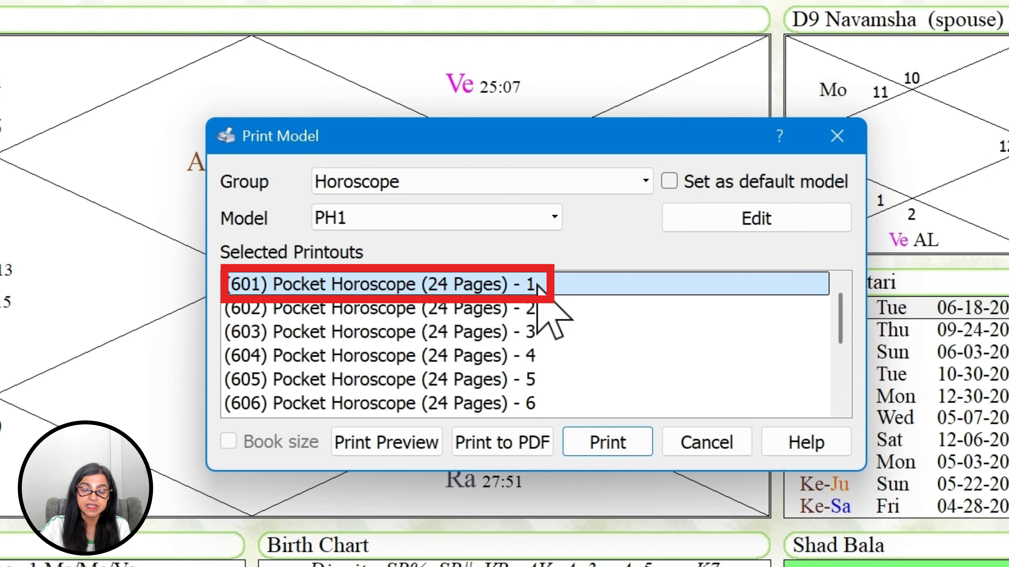
click(359, 442)
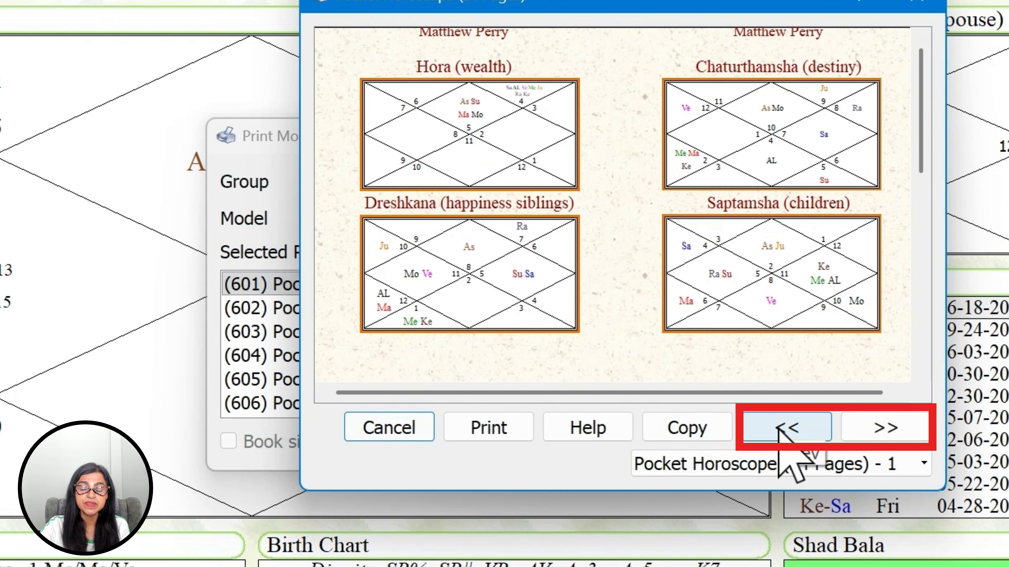
click(896, 426)
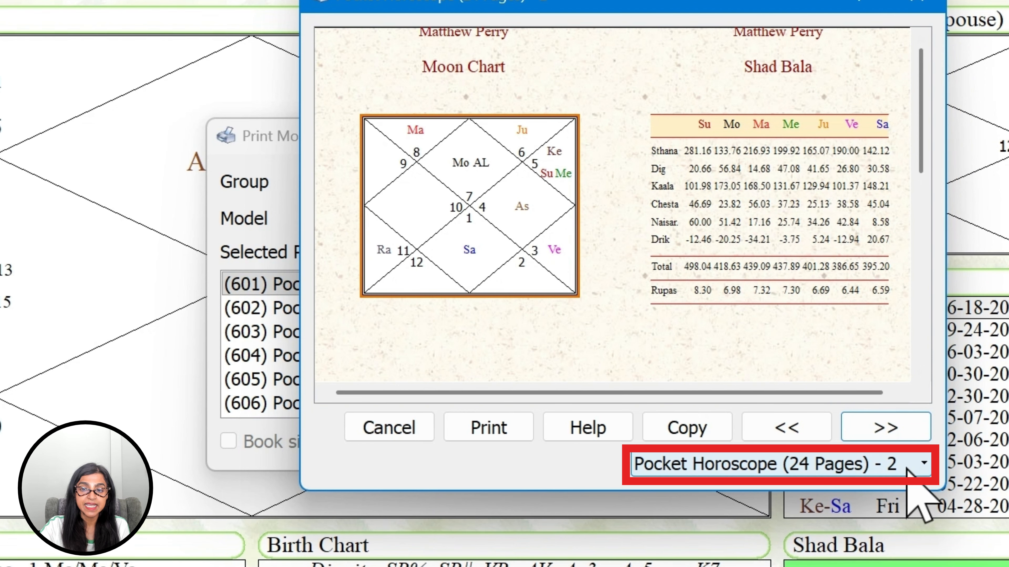
click(885, 427)
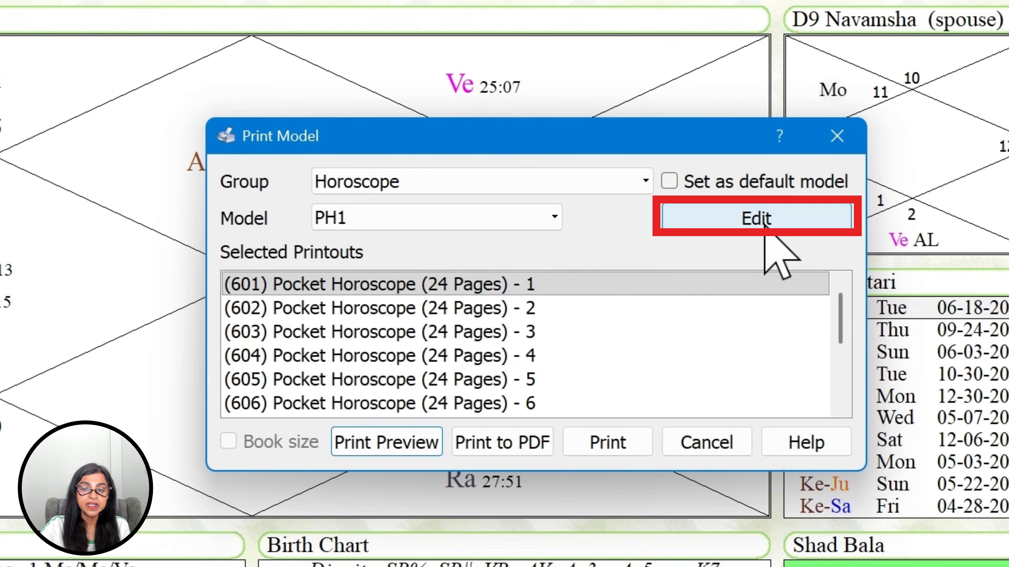
- Edit the PH1 model by replacing all its selected printouts with Current 4 level dashas and Lifetime dashas (3 levels)
click(762, 220)
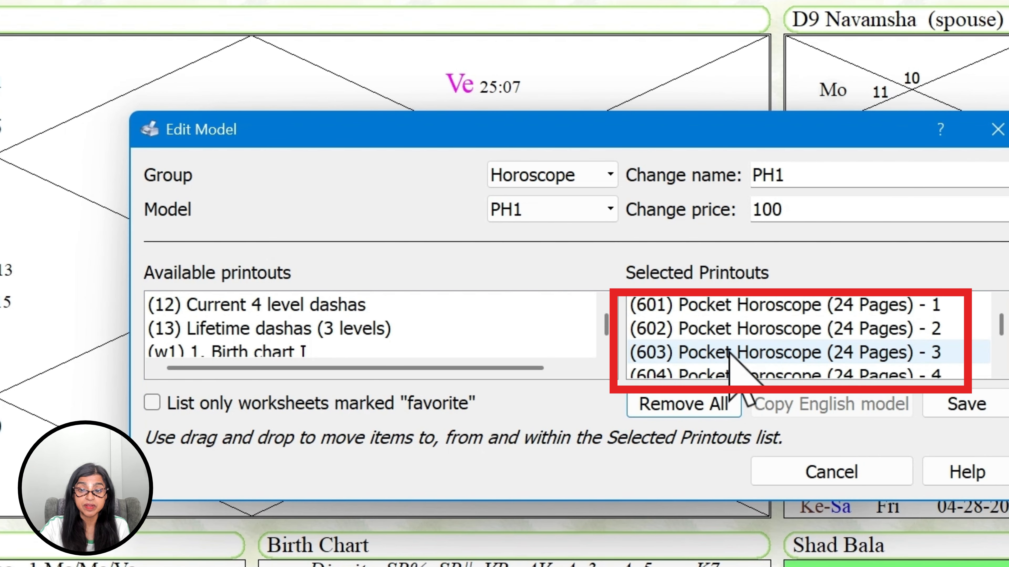
click(659, 406)
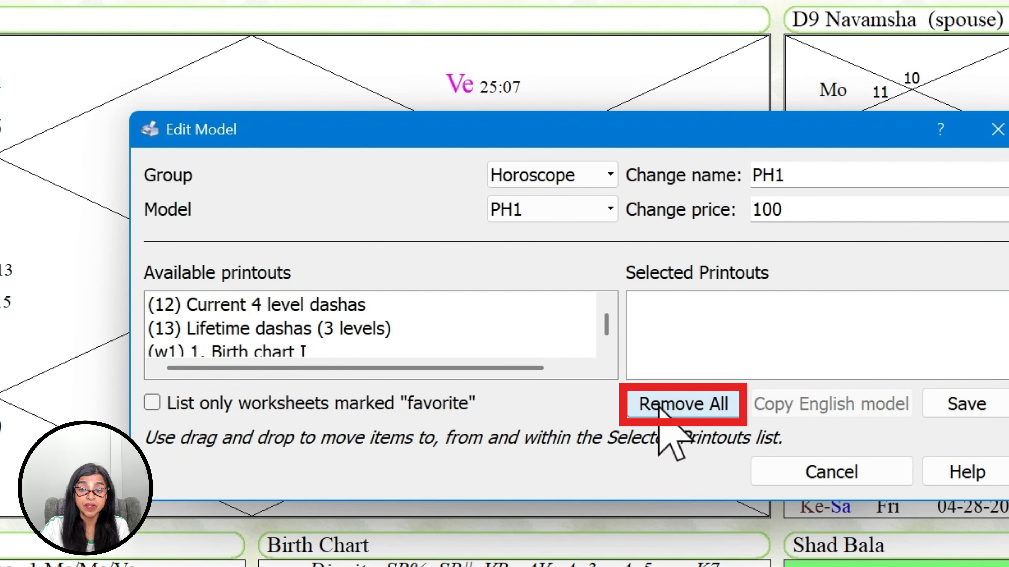
click(212, 307)
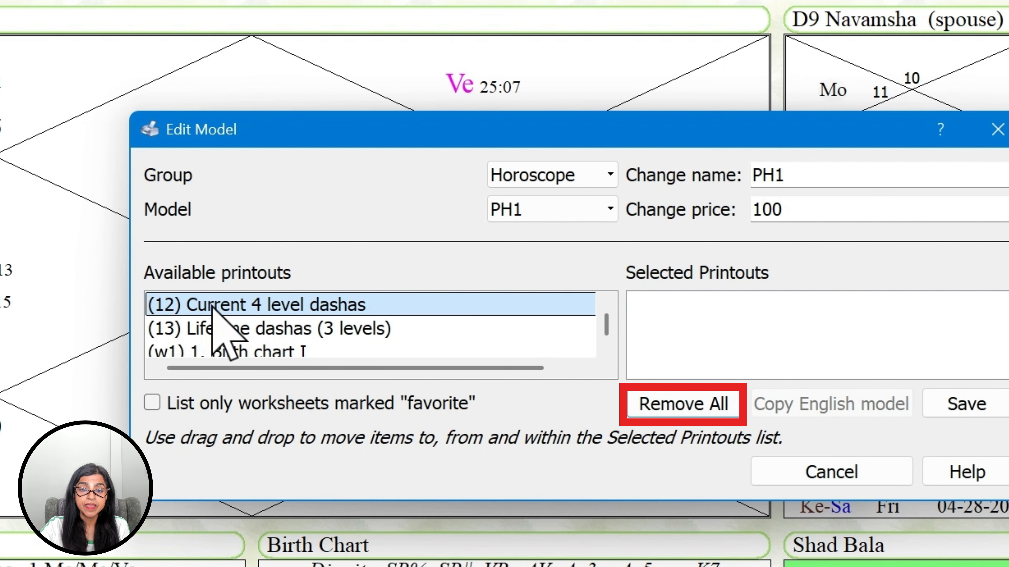
drag(212, 307, 675, 329)
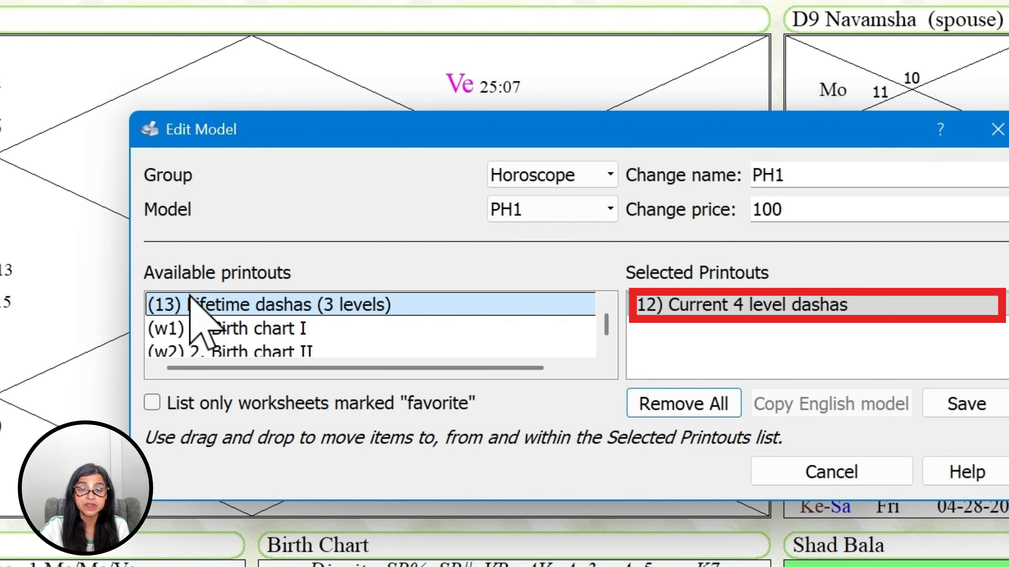
drag(190, 297, 647, 324)
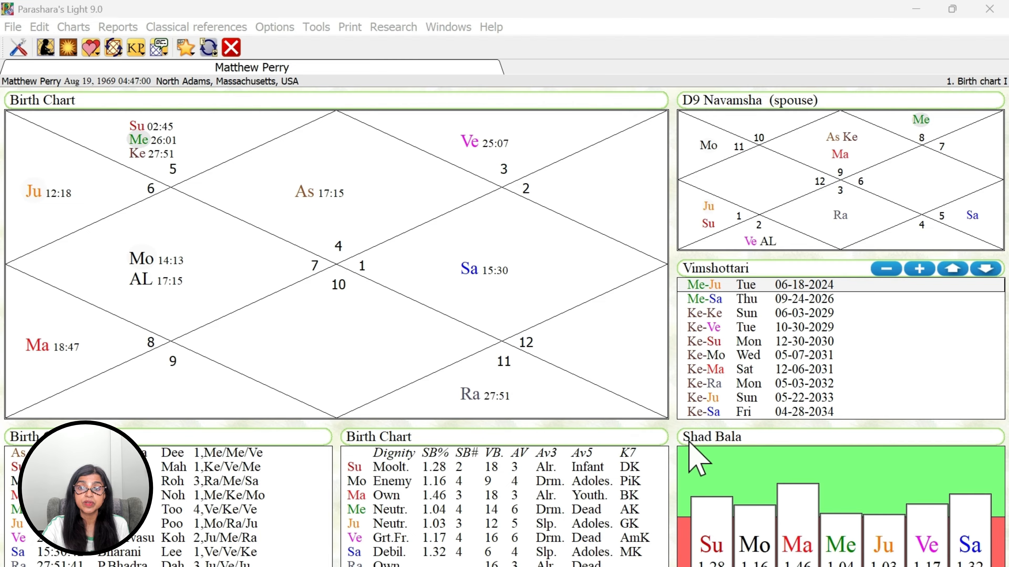
- Open the print dialog for the default set and leave it without printing
click(351, 27)
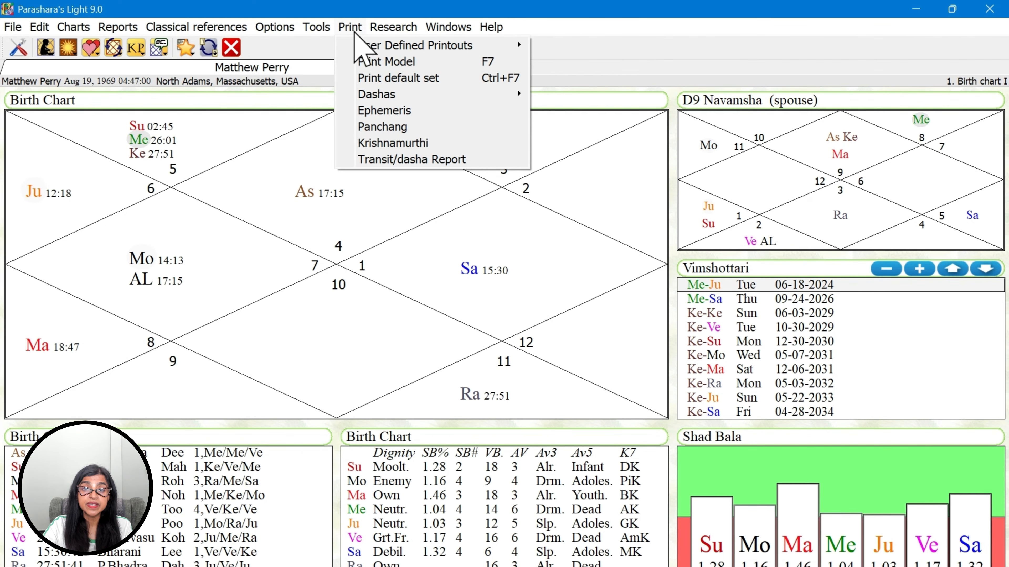
click(359, 79)
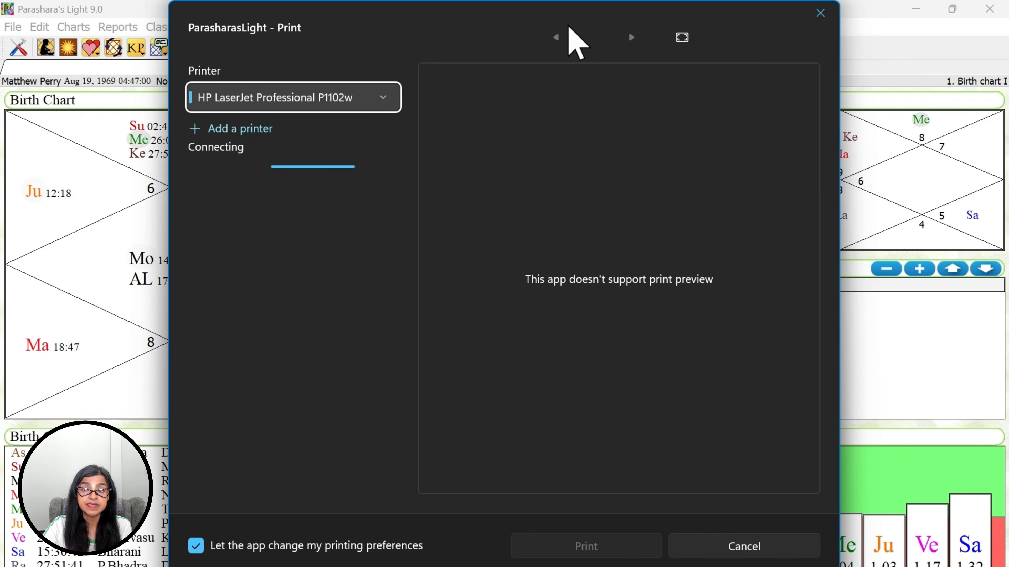
drag(513, 24, 556, 23)
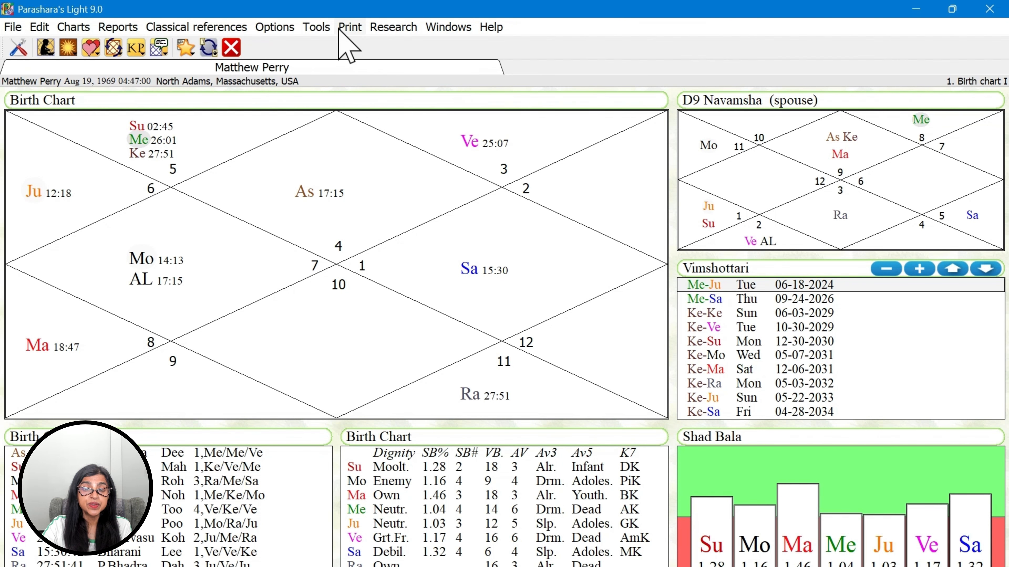
- Preview the 1-5 level dashas printout, read it to the end of the page, and close it without printing
click(339, 28)
mouse_move(342, 94)
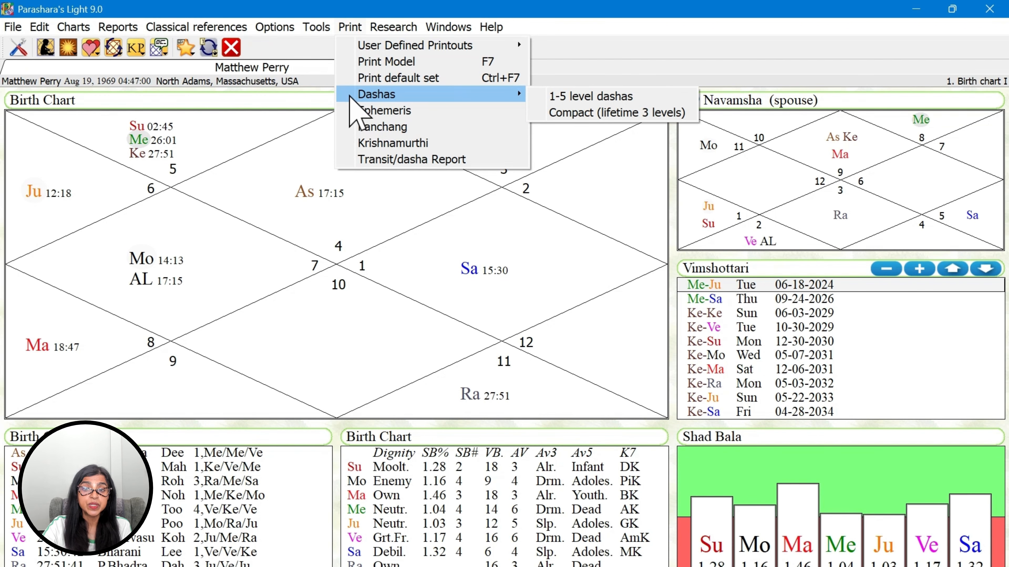
click(623, 95)
key(Return)
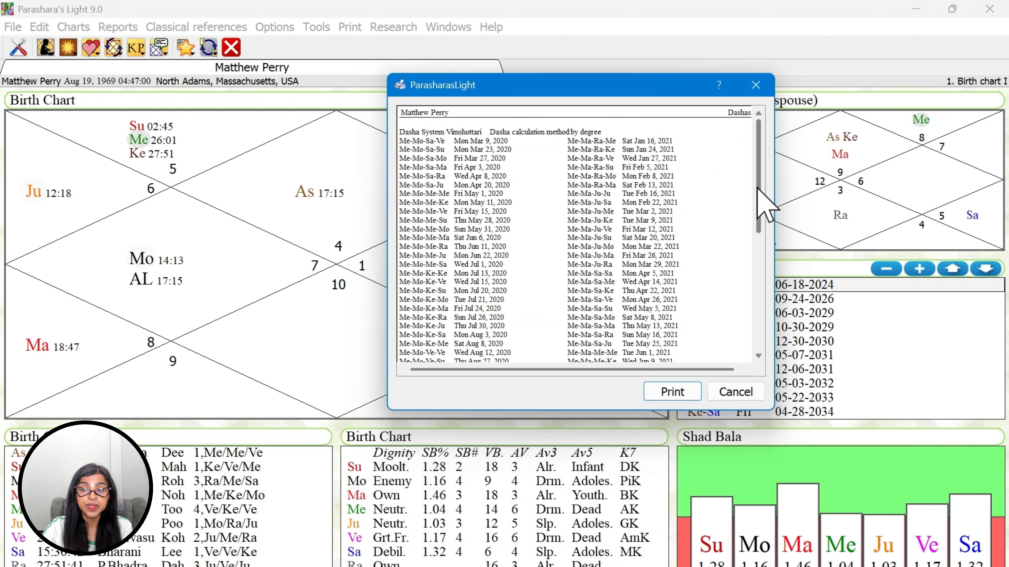
drag(757, 190, 761, 355)
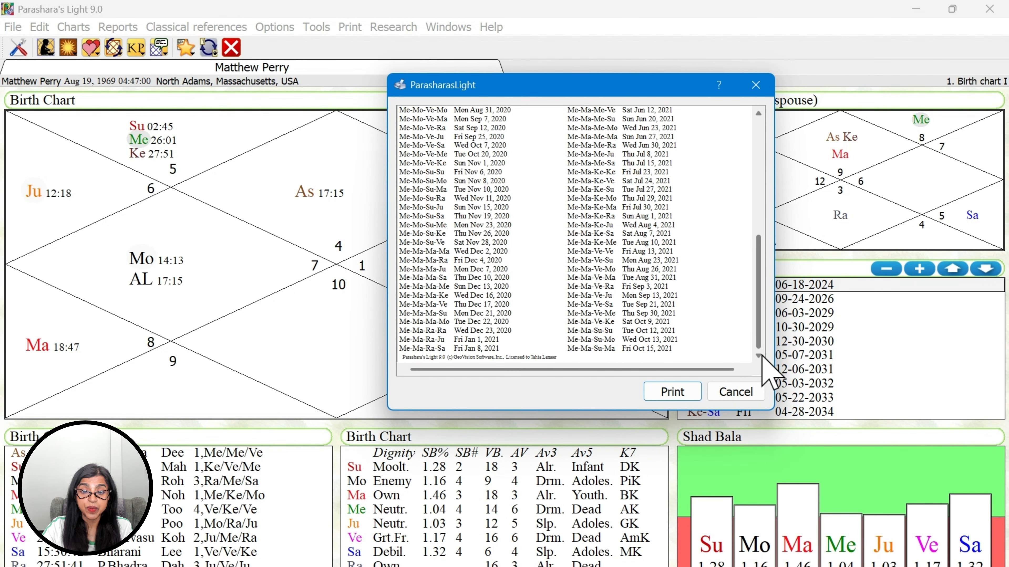
click(736, 392)
- Open the choice of dasha printouts
click(350, 27)
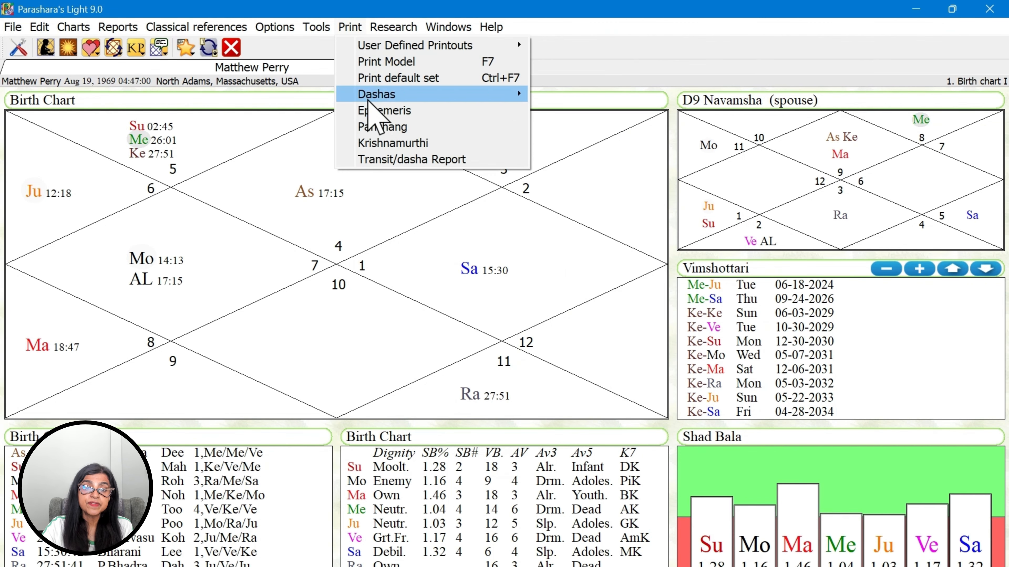